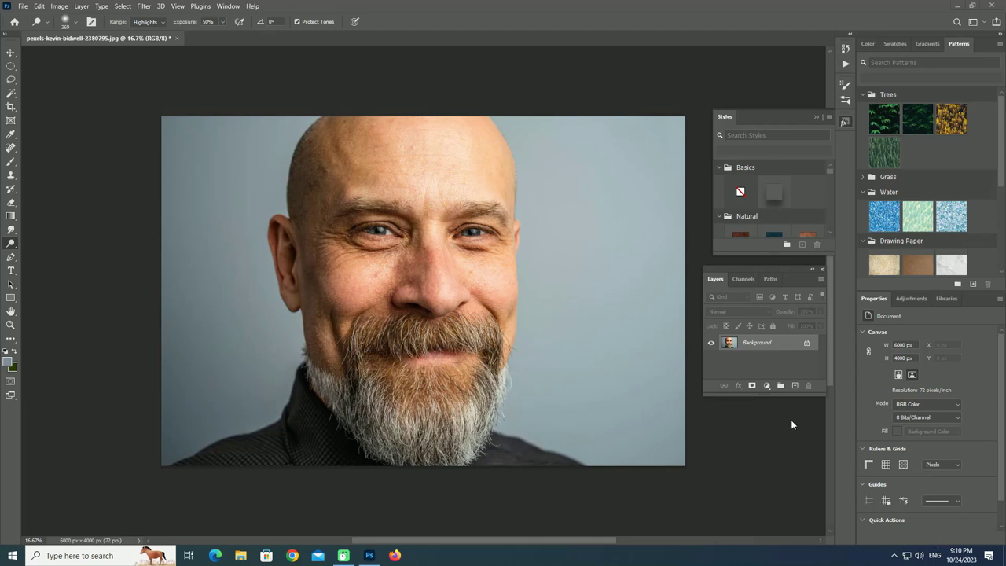
Step: Duplicate the Background layer and rename the copy 'subject'
drag(750, 344, 793, 385)
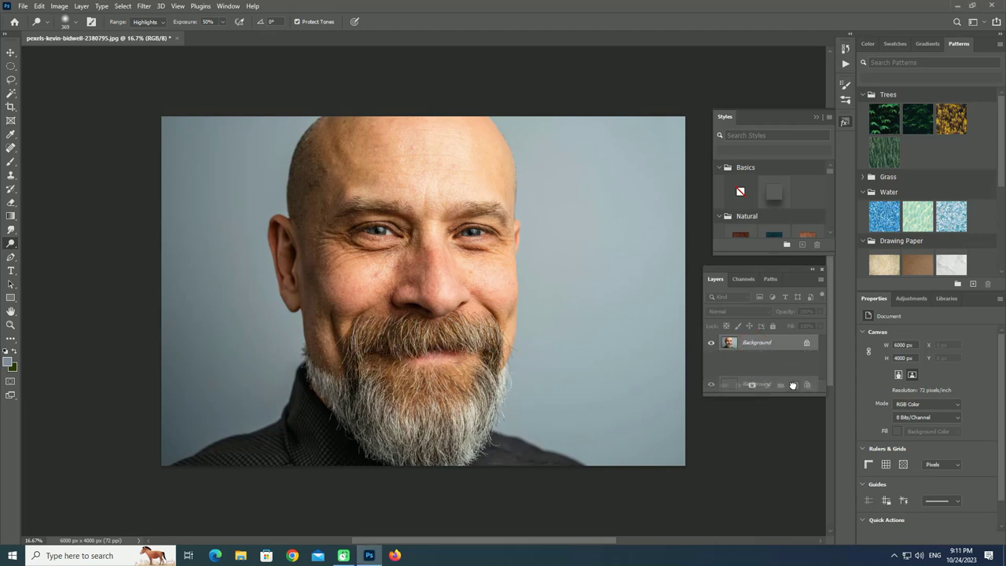
double_click(784, 342)
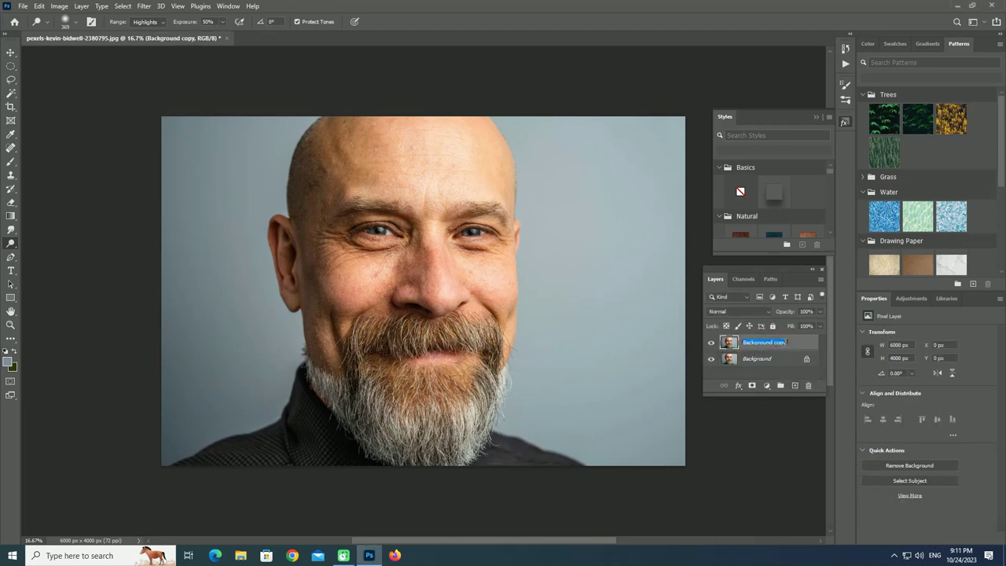
key(BackSpace)
text(ct)
key(Return)
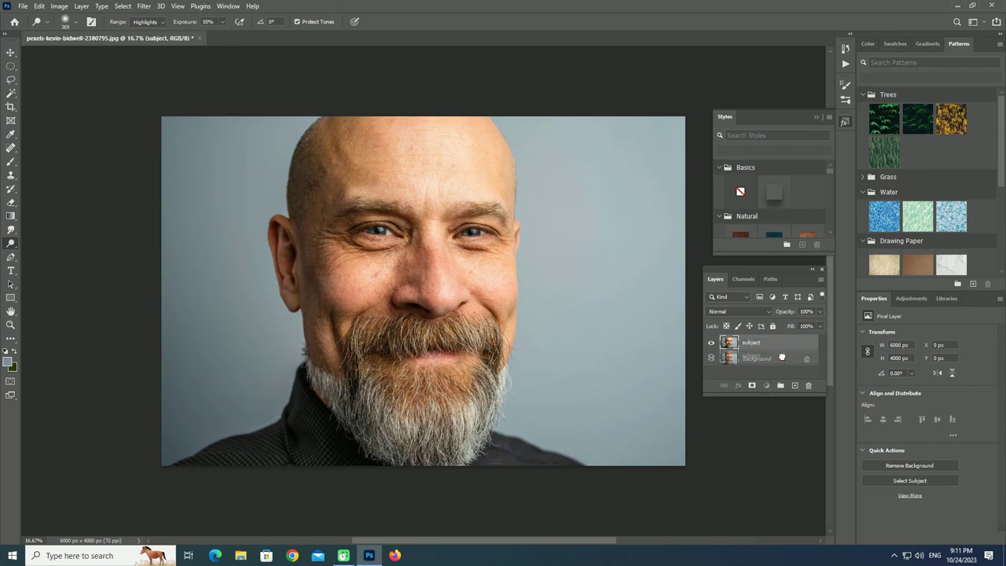
Step: Delete the extra subject copy and select the man with Select Subject
drag(783, 343, 795, 385)
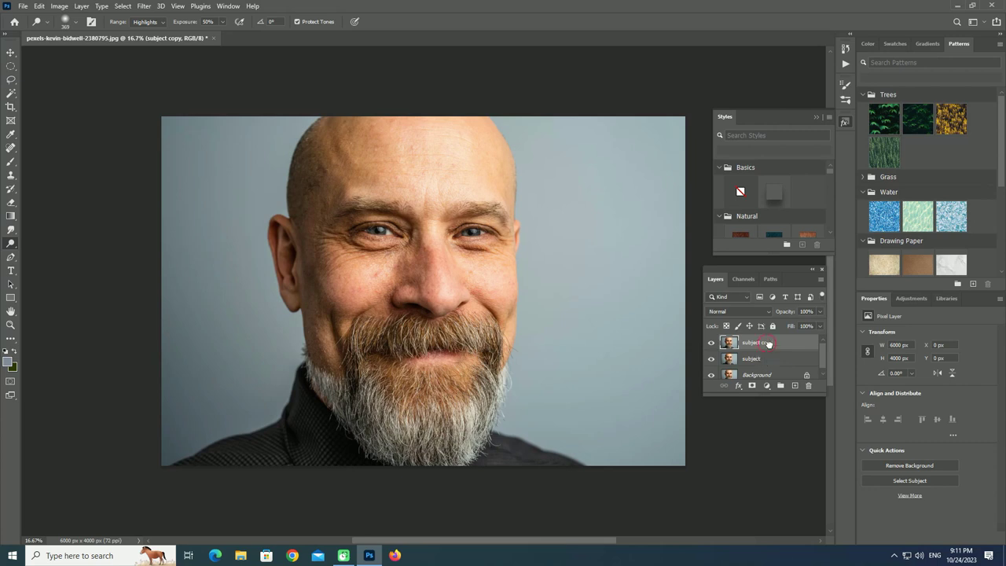
drag(768, 343, 808, 385)
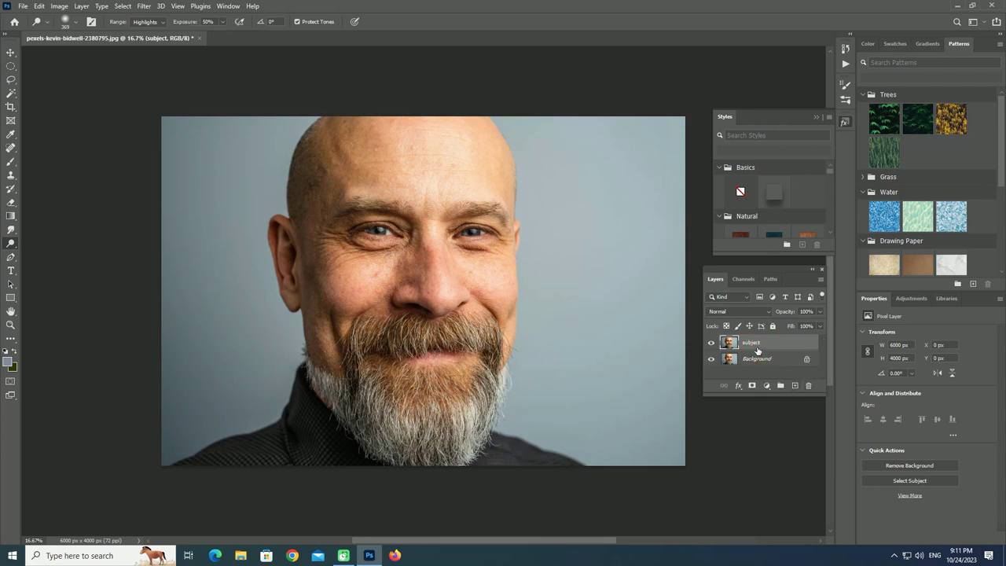
click(11, 94)
click(431, 22)
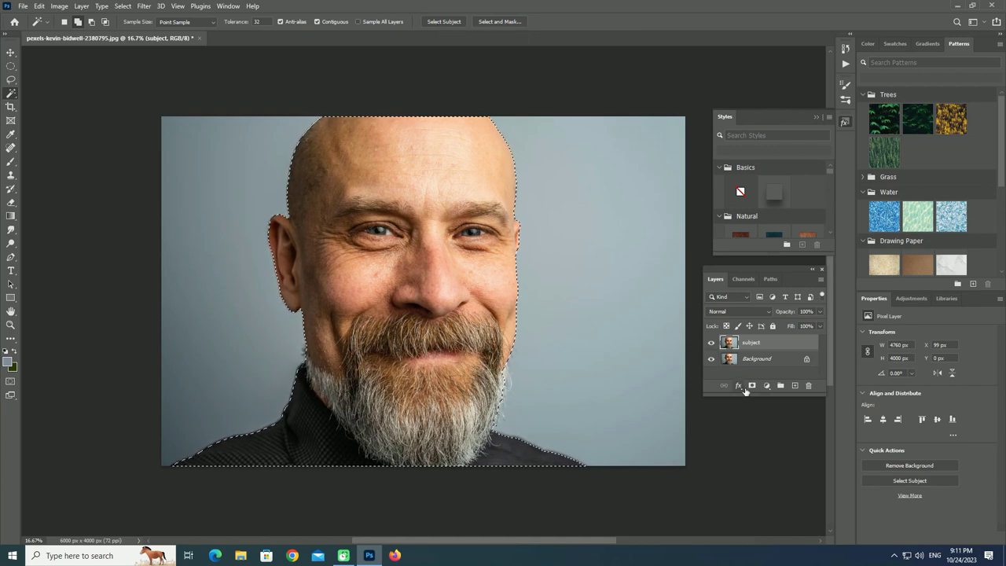
Step: Turn the man's selection into a layer mask on subject and convert it to a smart object
click(751, 385)
right_click(794, 348)
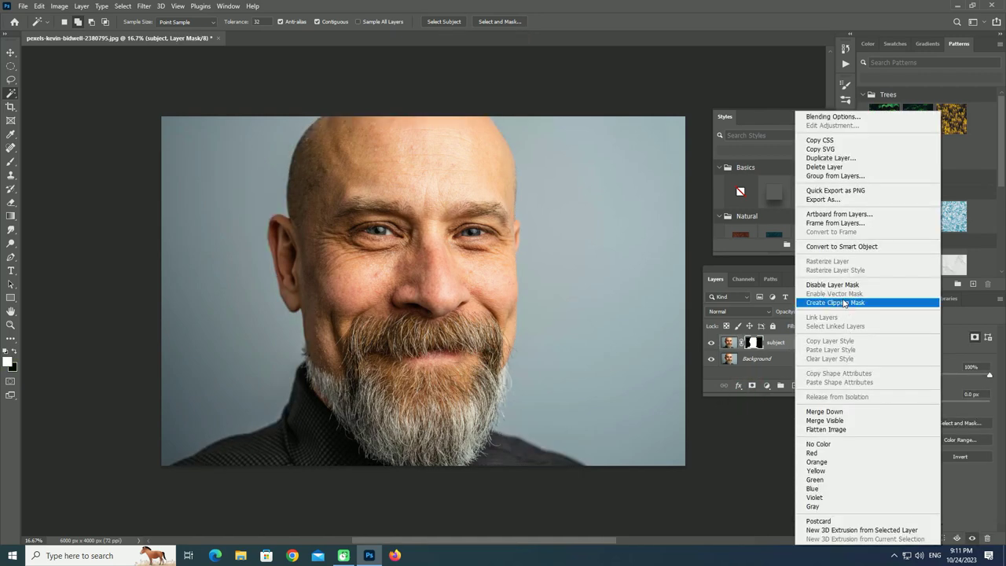
click(844, 246)
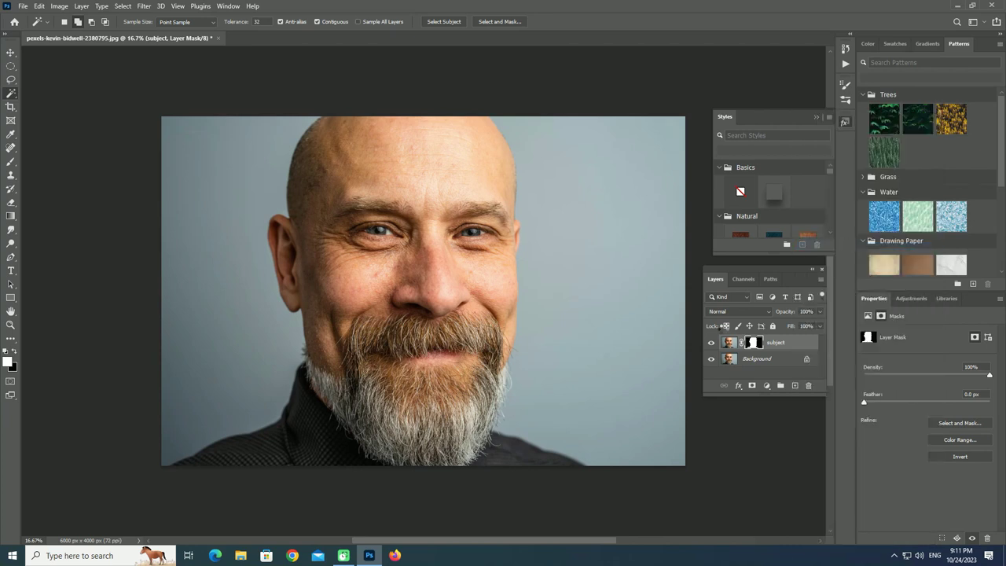
Step: Add a #ffffff Solid Color fill layer above Background
click(757, 361)
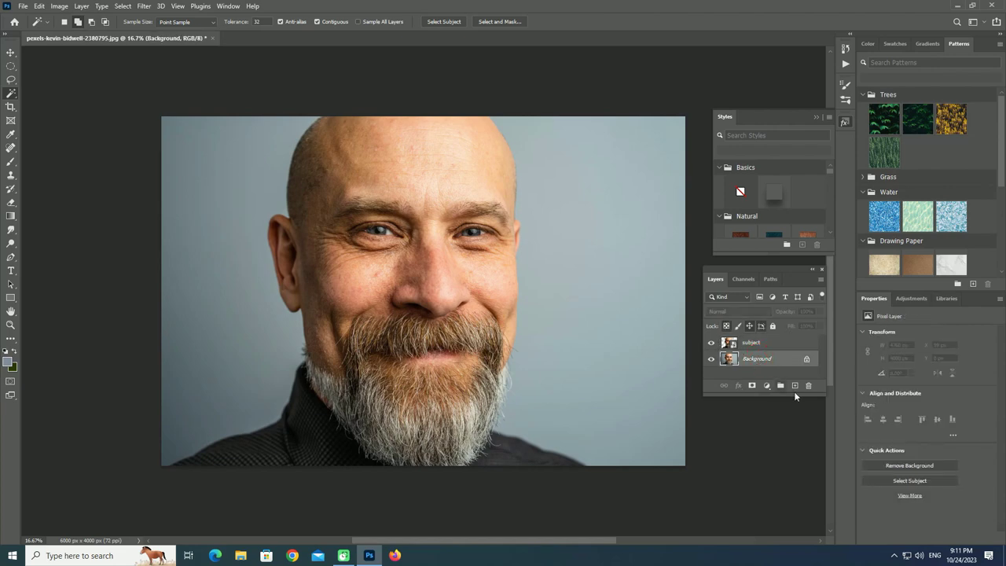
click(774, 388)
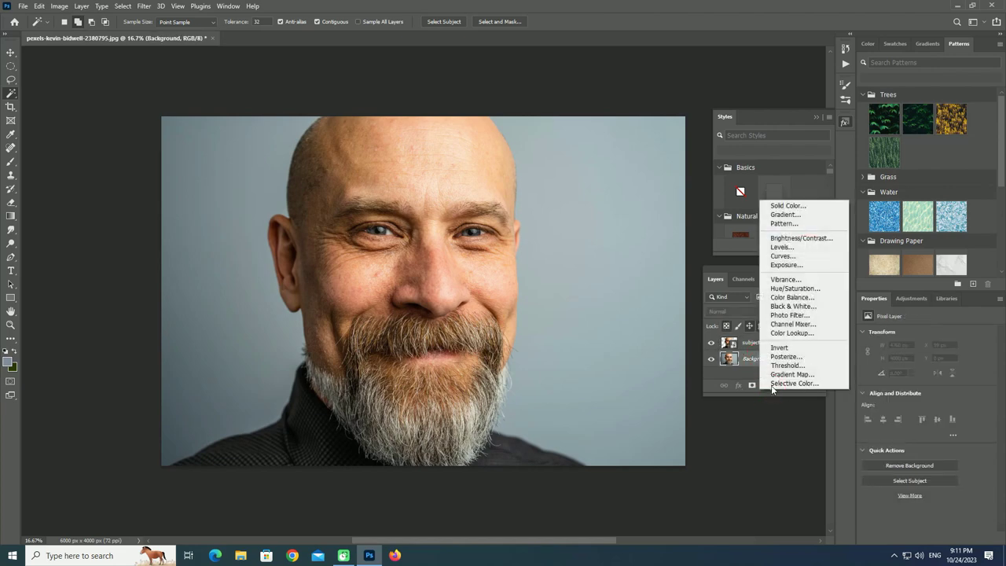
click(787, 206)
text(ffffff)
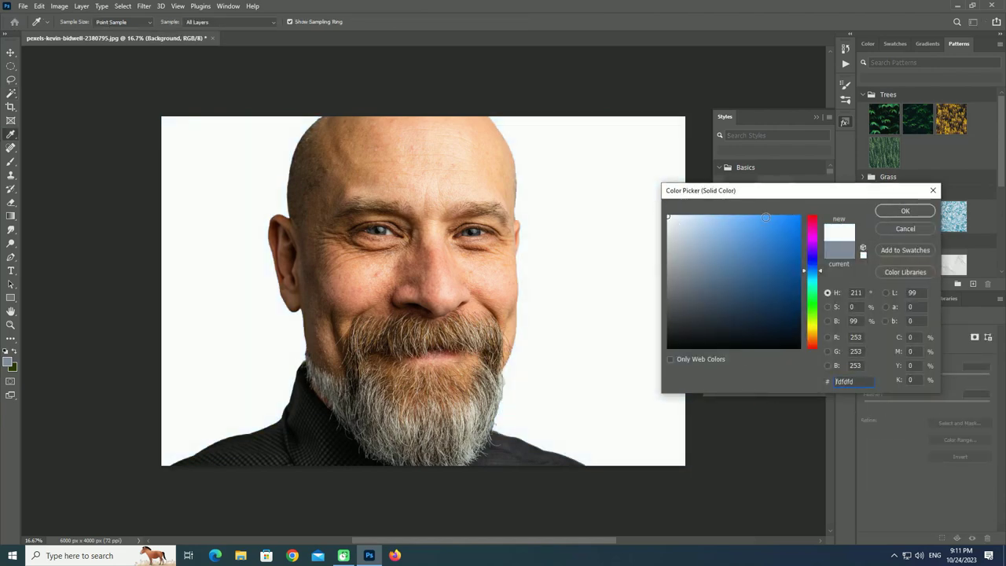
click(904, 211)
Step: Add a Hue/Saturation adjustment above subject with Saturation at -100
click(758, 344)
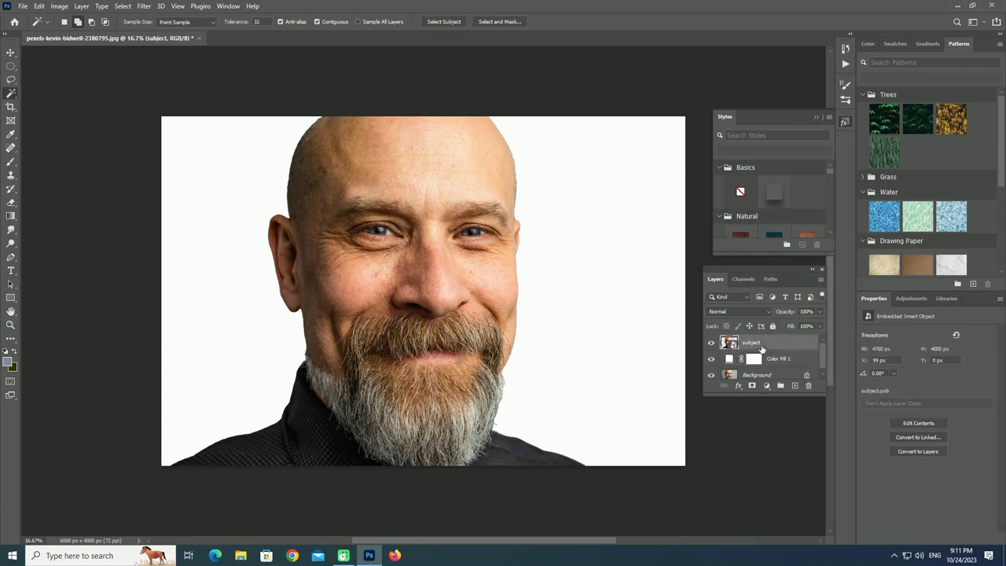
click(764, 385)
click(787, 289)
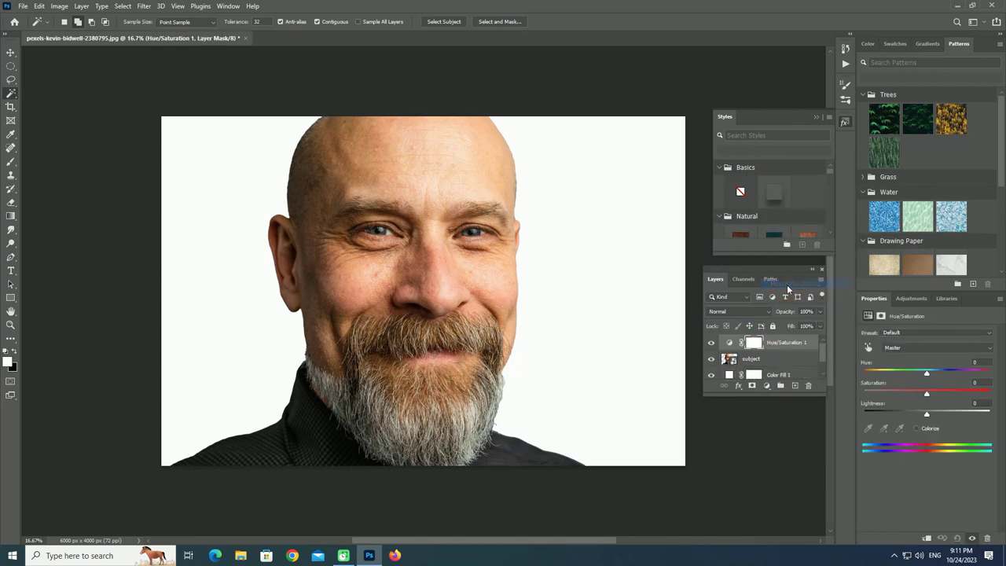
drag(926, 393, 870, 393)
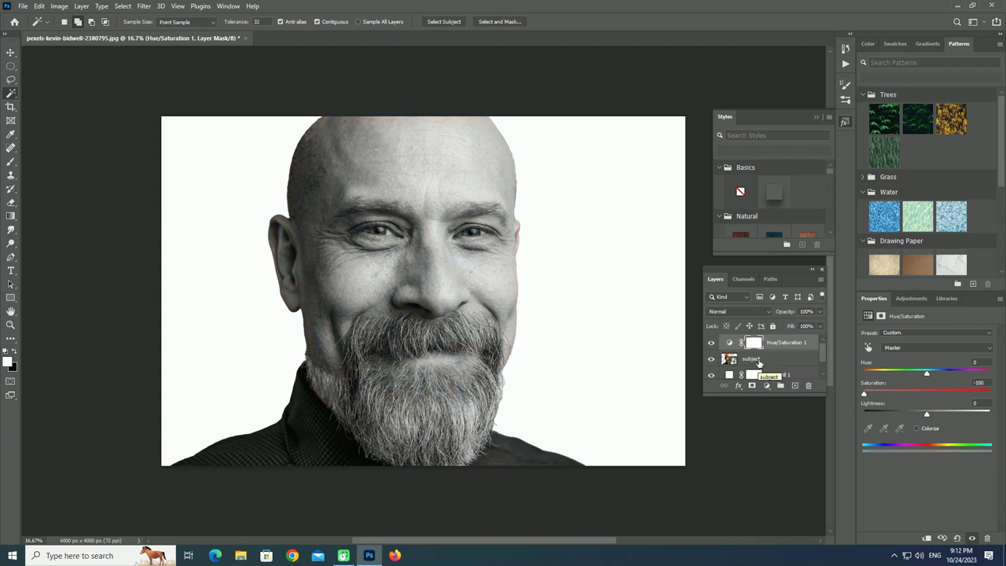
Step: Duplicate subject as 'subject copy' and set its blend mode to Color Dodge
click(754, 359)
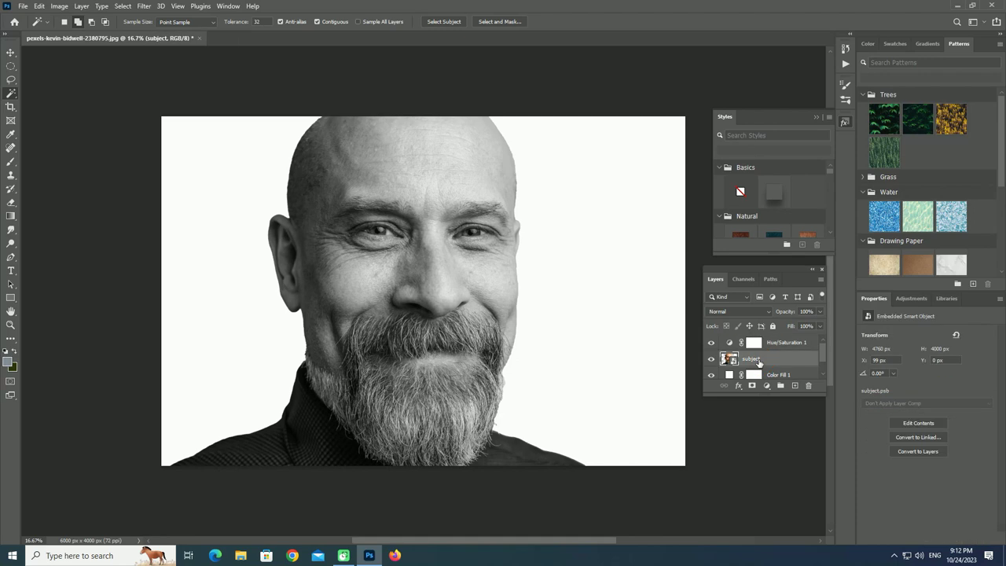
right_click(758, 362)
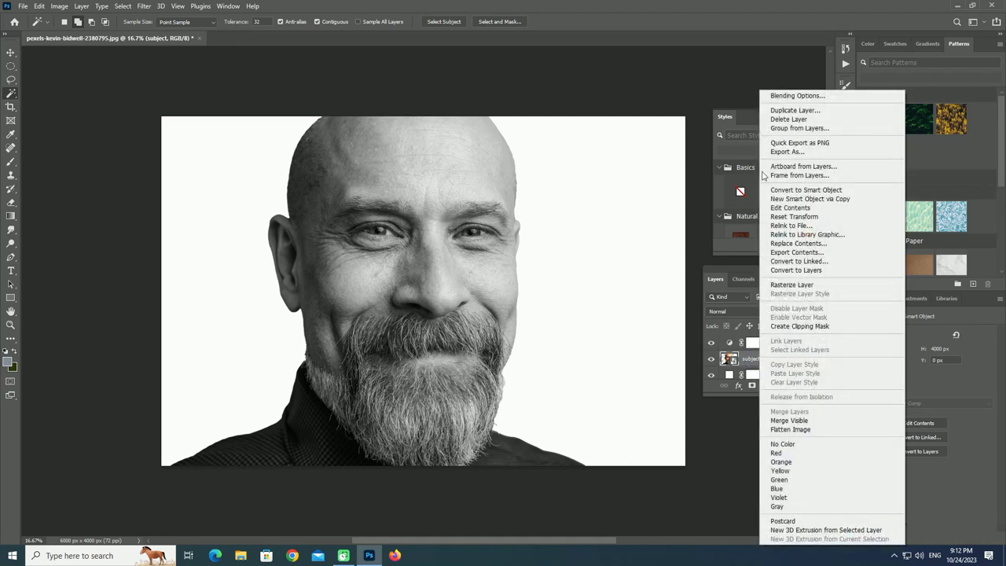
click(789, 111)
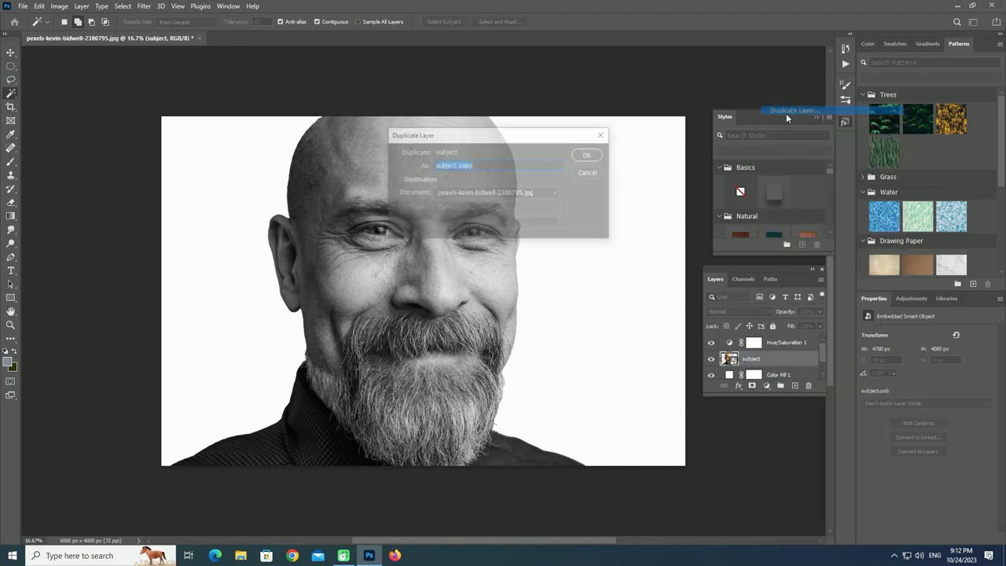
click(586, 157)
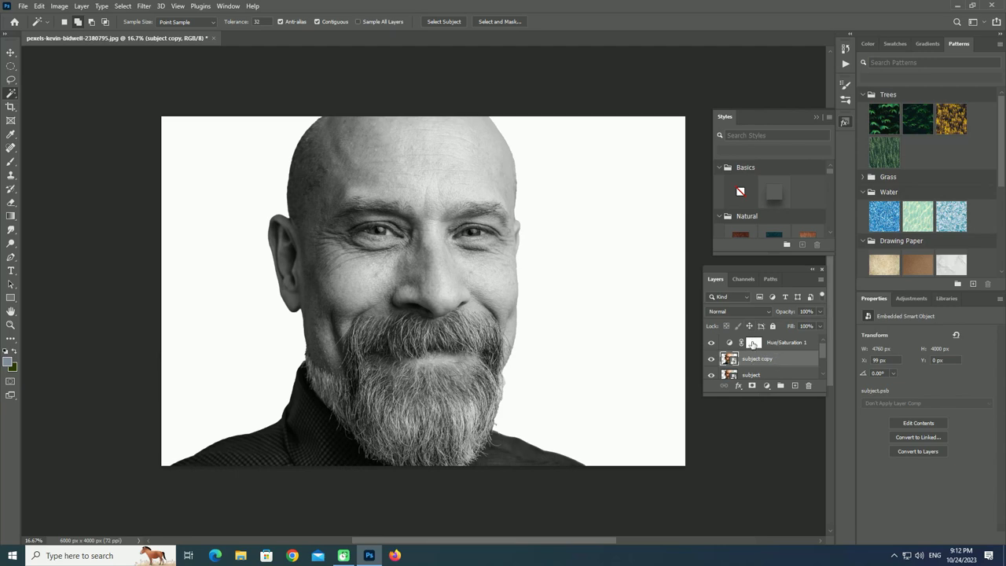
click(740, 311)
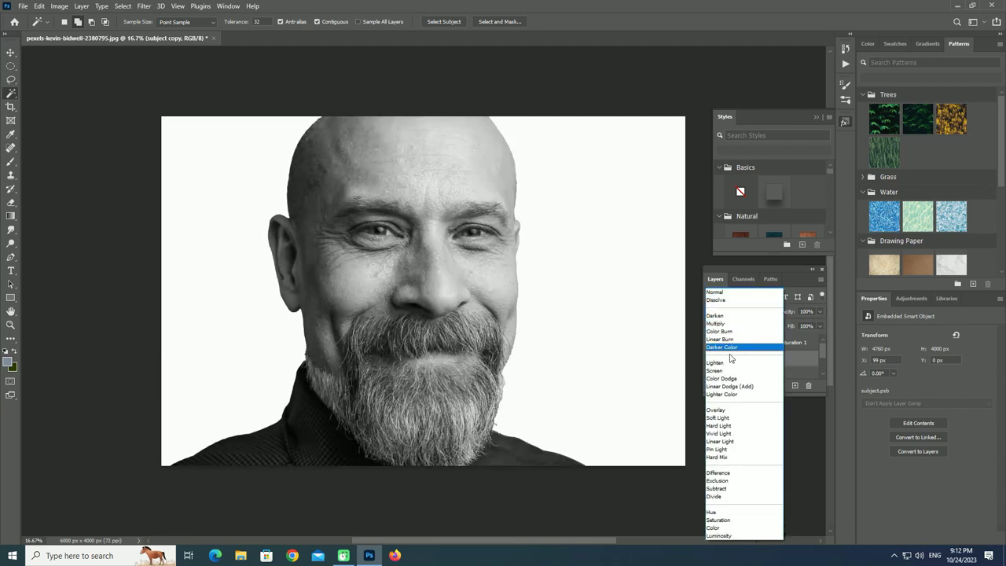
click(724, 378)
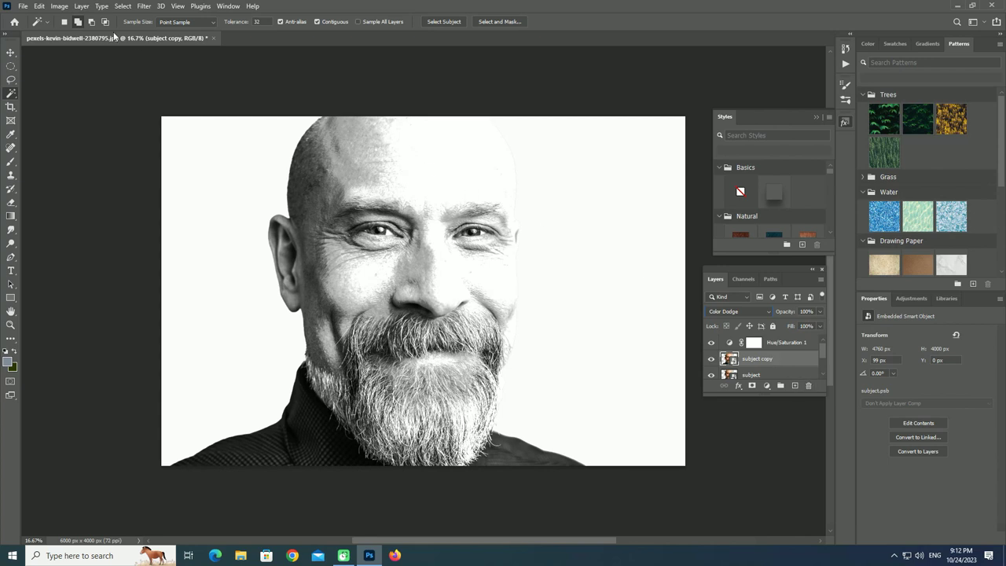
click(59, 6)
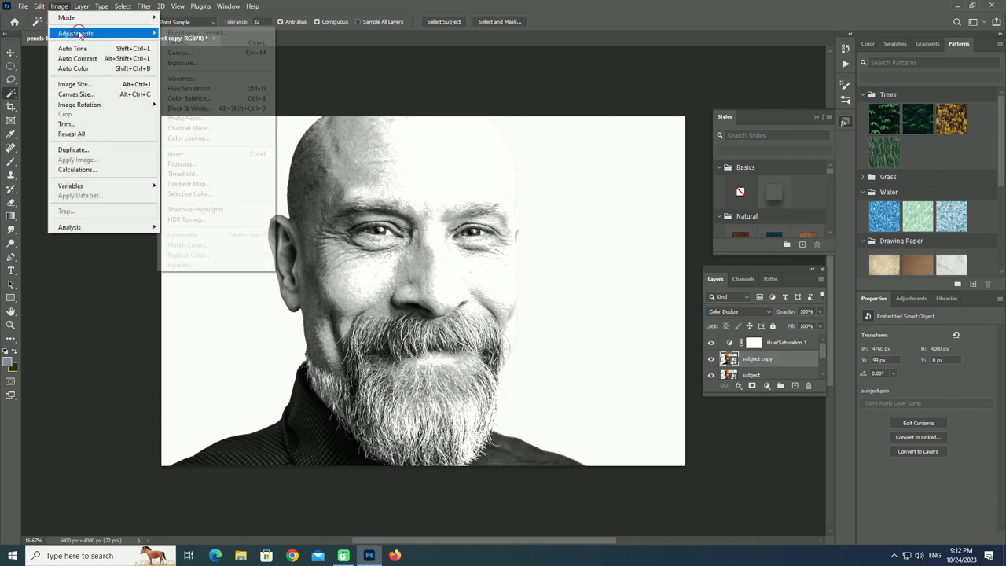
mouse_move(75, 33)
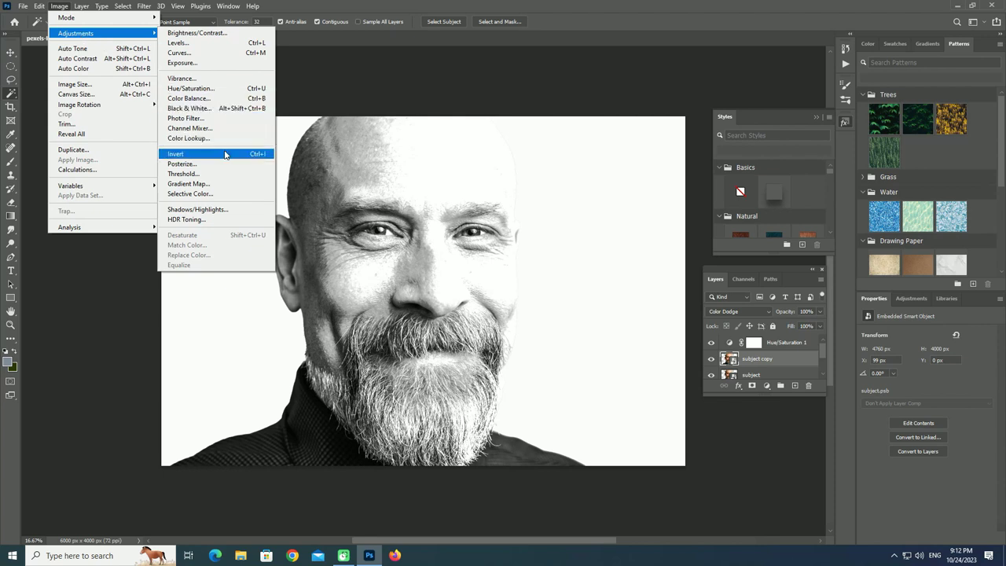
Step: Invert subject copy and apply a Gaussian Blur with a 159-pixel radius
click(226, 154)
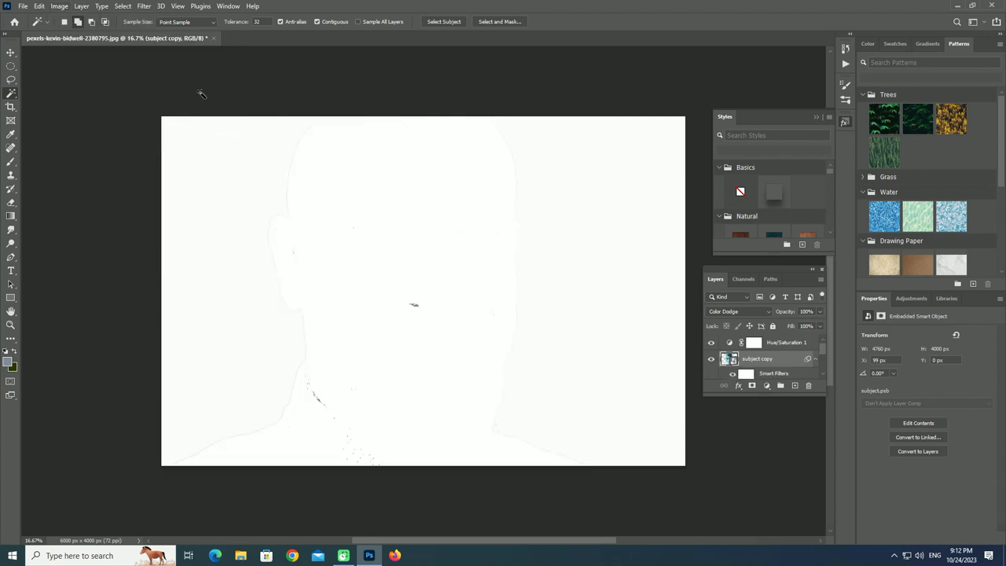
click(143, 7)
mouse_move(197, 140)
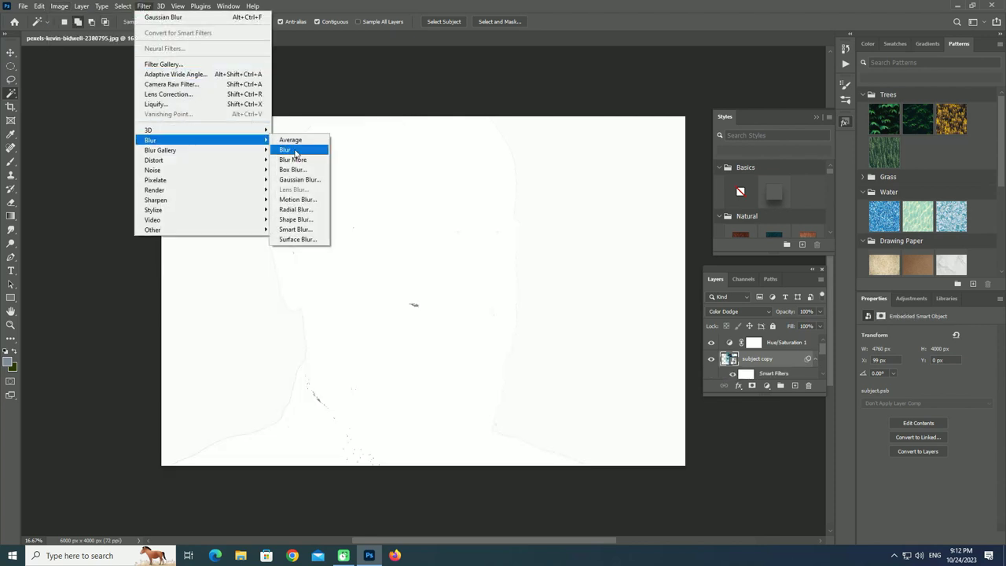
click(292, 181)
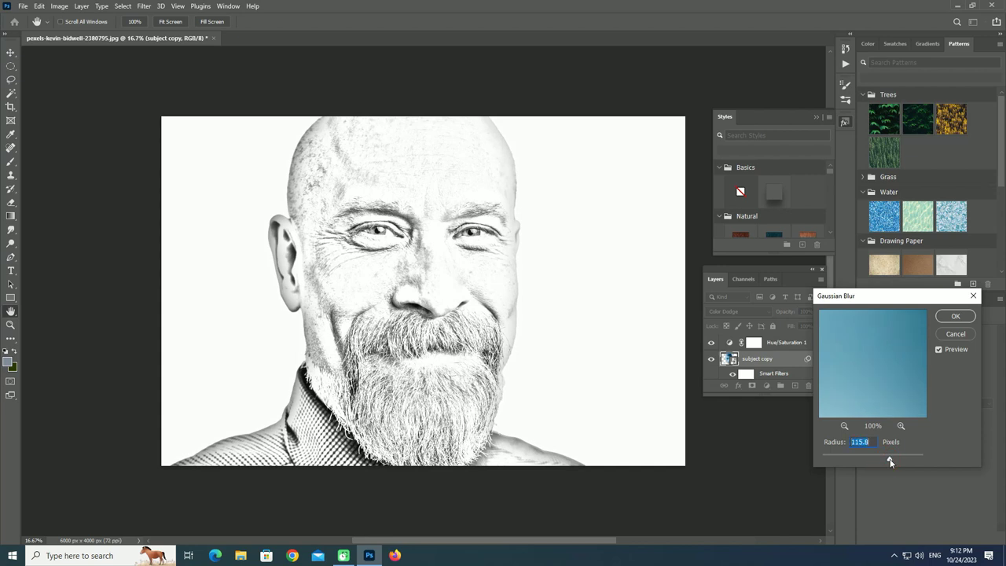
drag(885, 458, 898, 462)
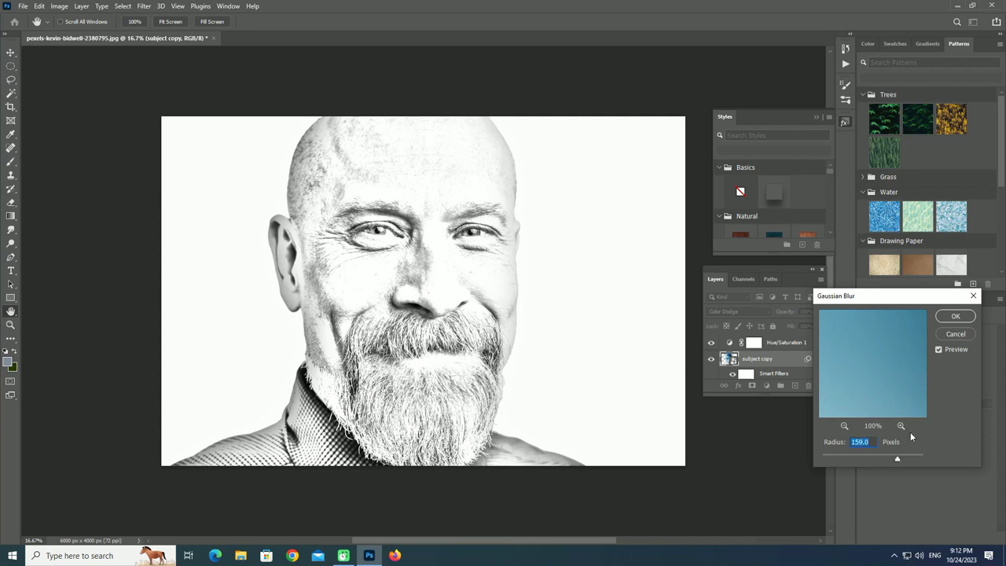
click(952, 316)
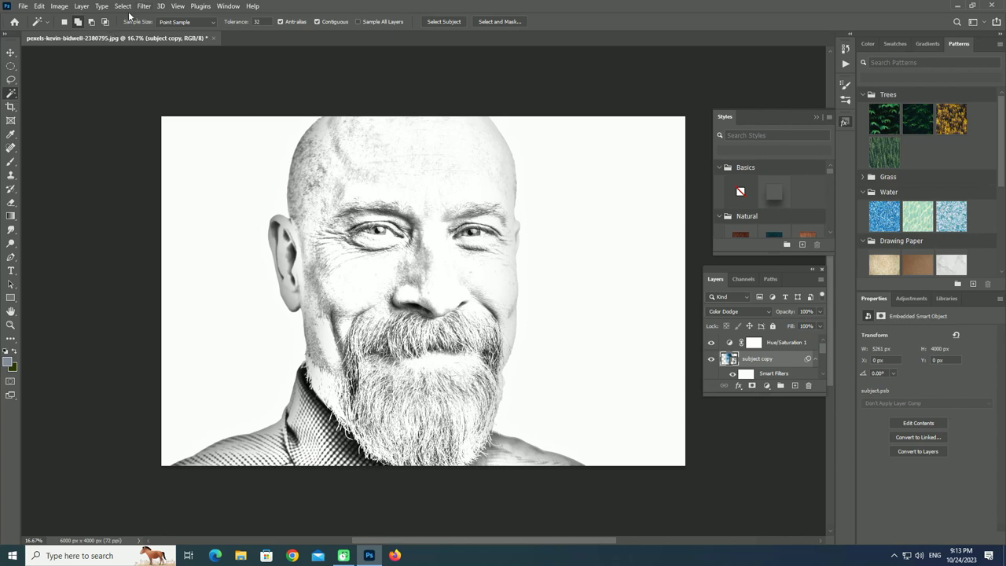
Step: Apply Levels with input levels 25 / 1.06 / 250 and a raised output black level
click(61, 6)
mouse_move(75, 33)
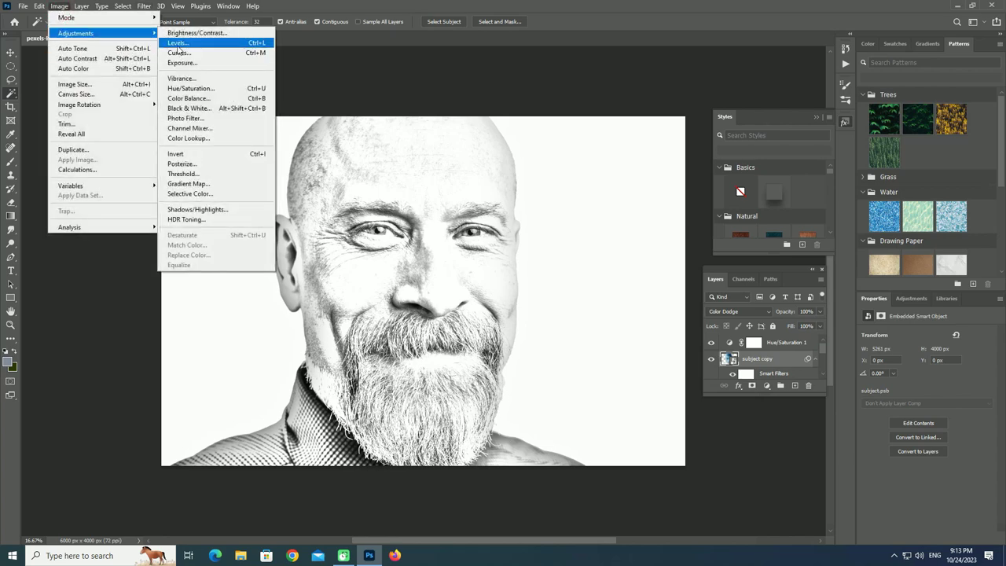
click(178, 44)
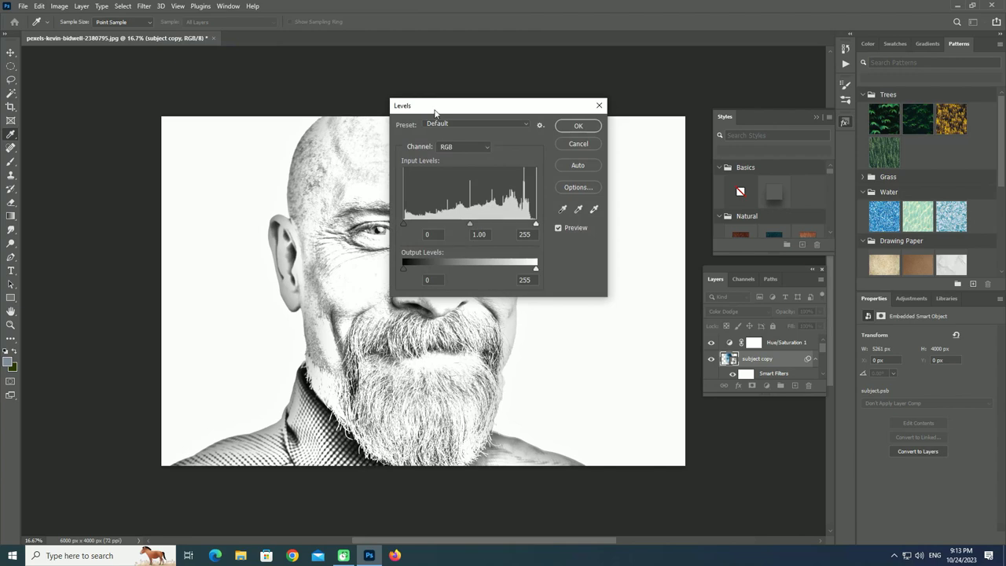
drag(433, 102, 606, 271)
mouse_move(642, 390)
mouse_down()
mouse_move(656, 391)
mouse_move(588, 390)
mouse_up()
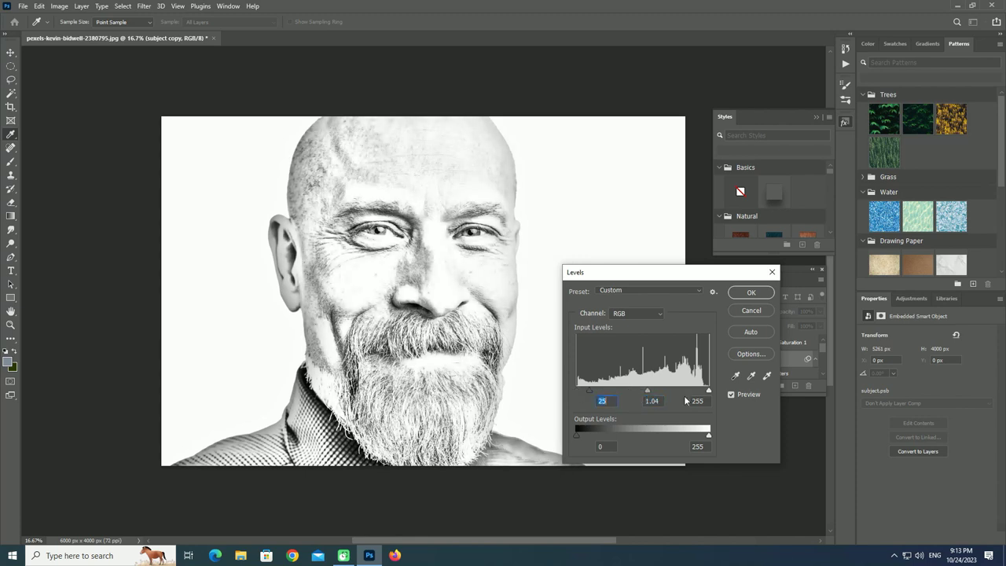
drag(708, 391, 706, 390)
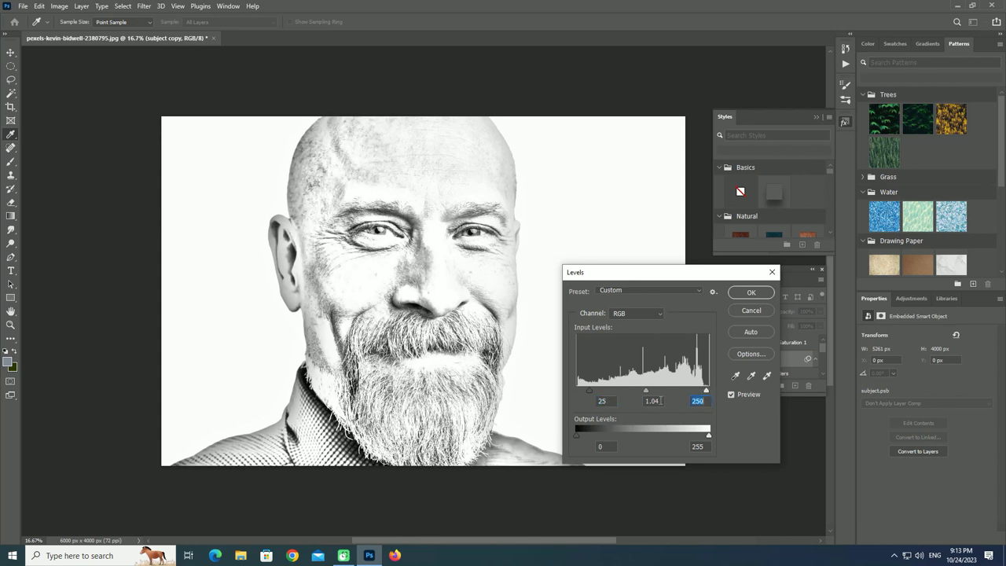
drag(645, 390, 642, 389)
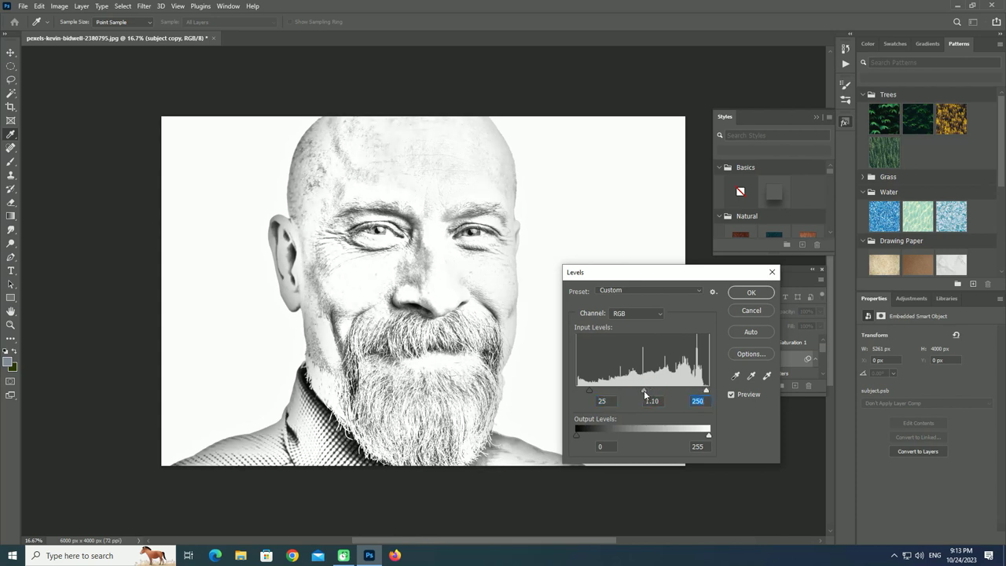
drag(593, 436, 592, 438)
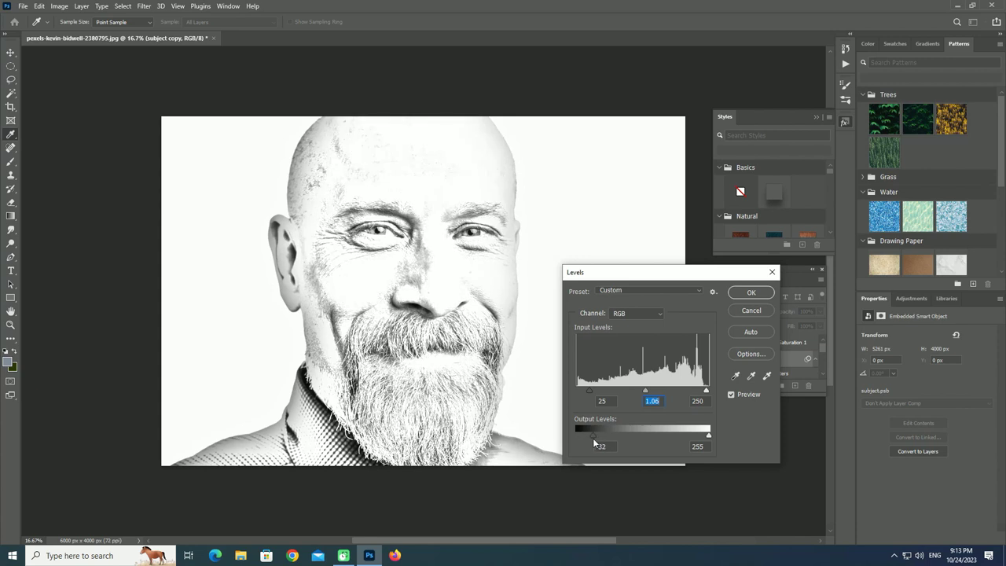
click(744, 294)
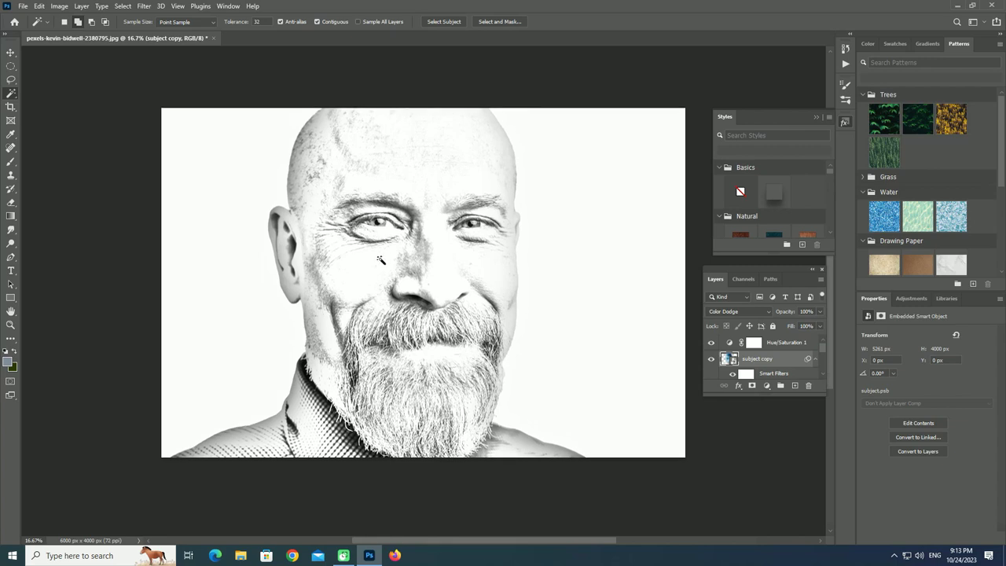
Step: Stamp all visible layers into a new merged Layer 1 with Ctrl+Alt+Shift+E
scroll(399, 253, up, 3)
scroll(399, 253, down, 3)
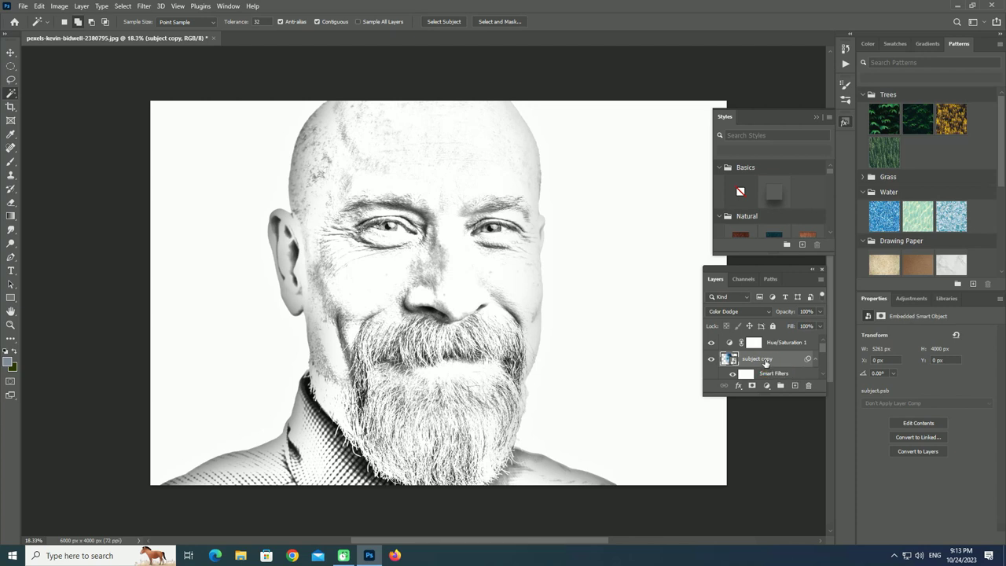
click(144, 6)
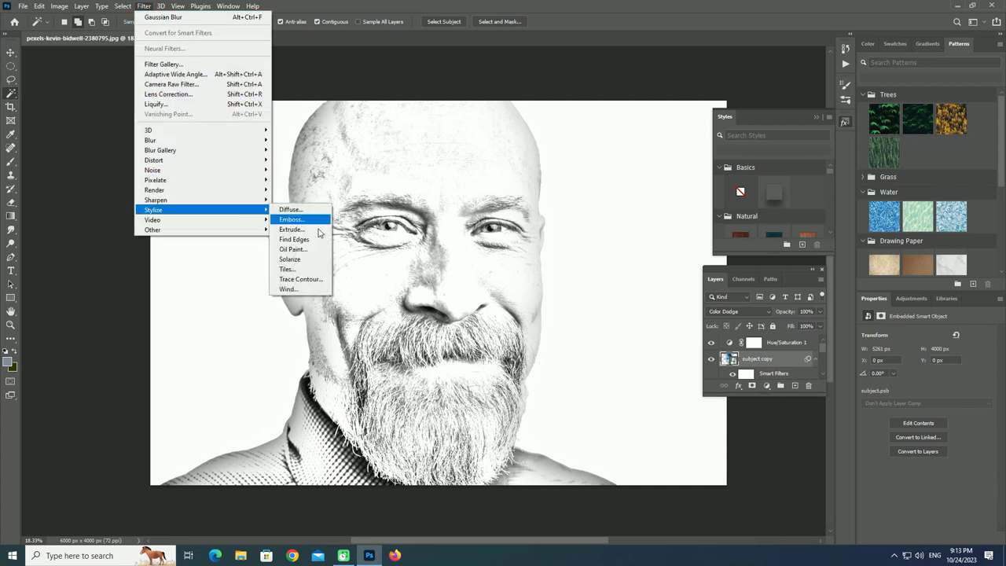
click(329, 239)
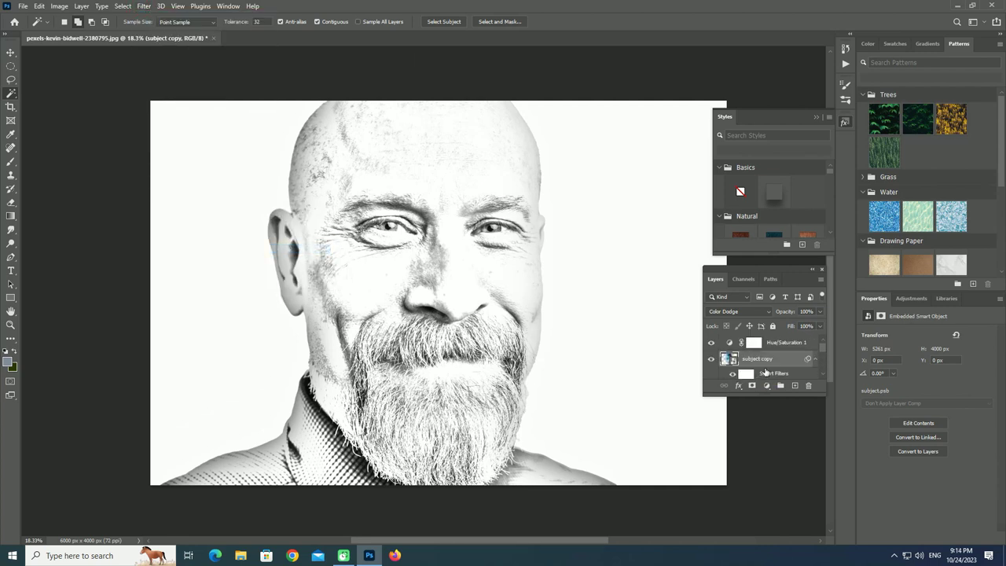
key(ctrl+shift+alt+e)
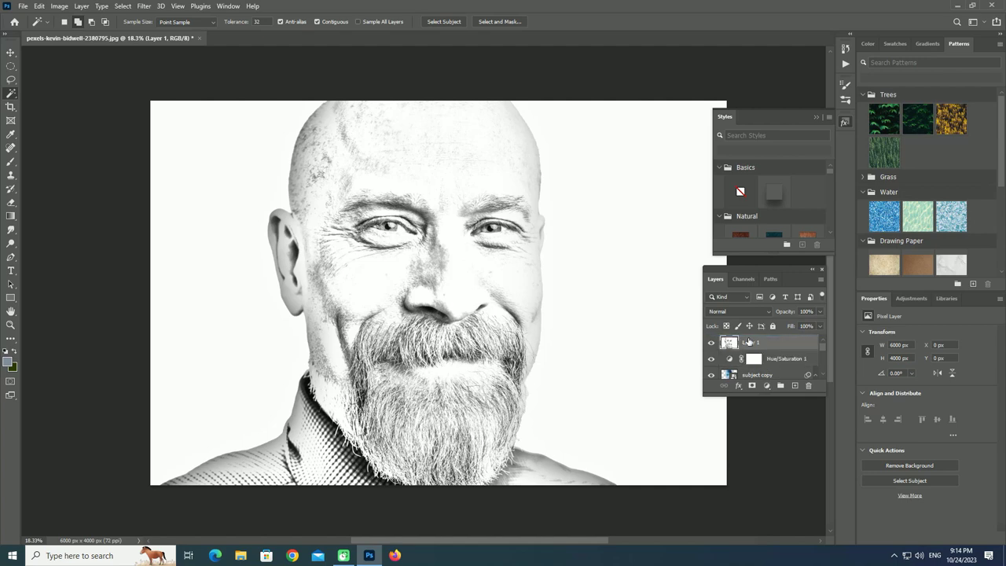
right_click(730, 343)
click(144, 6)
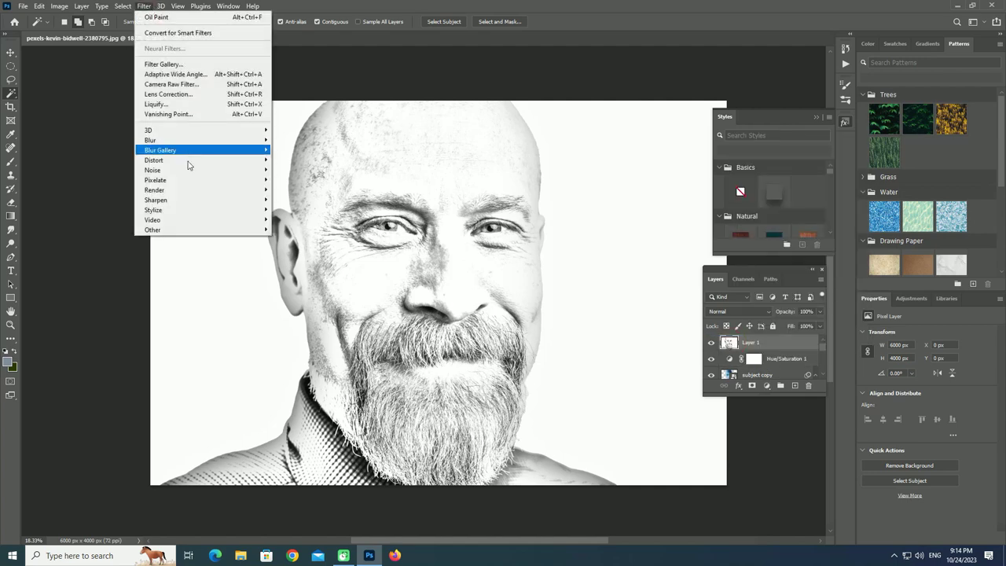
Step: Apply Oil Paint to Layer 1 with maximum Stylization and Cleanliness 0.4
click(292, 250)
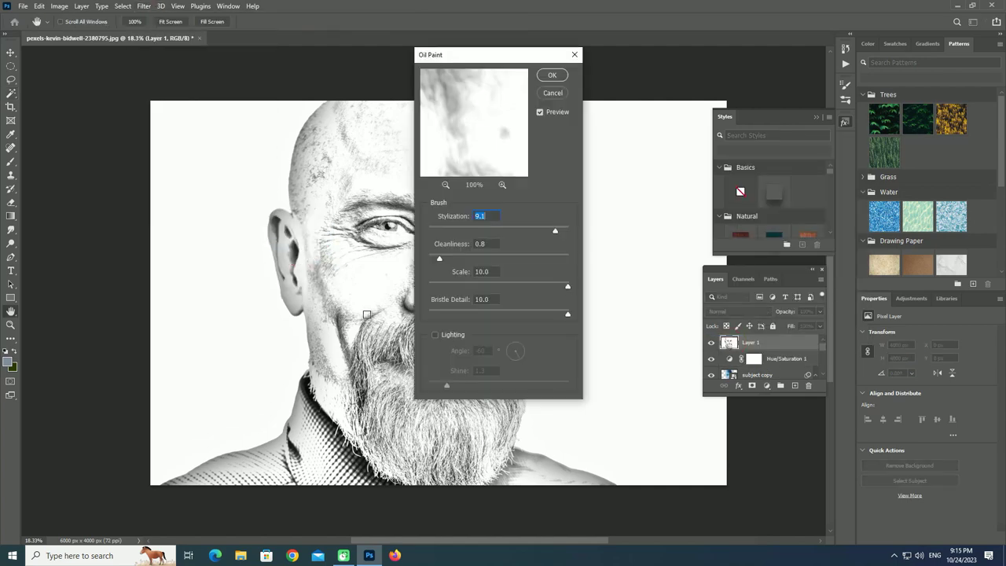
drag(555, 230, 500, 231)
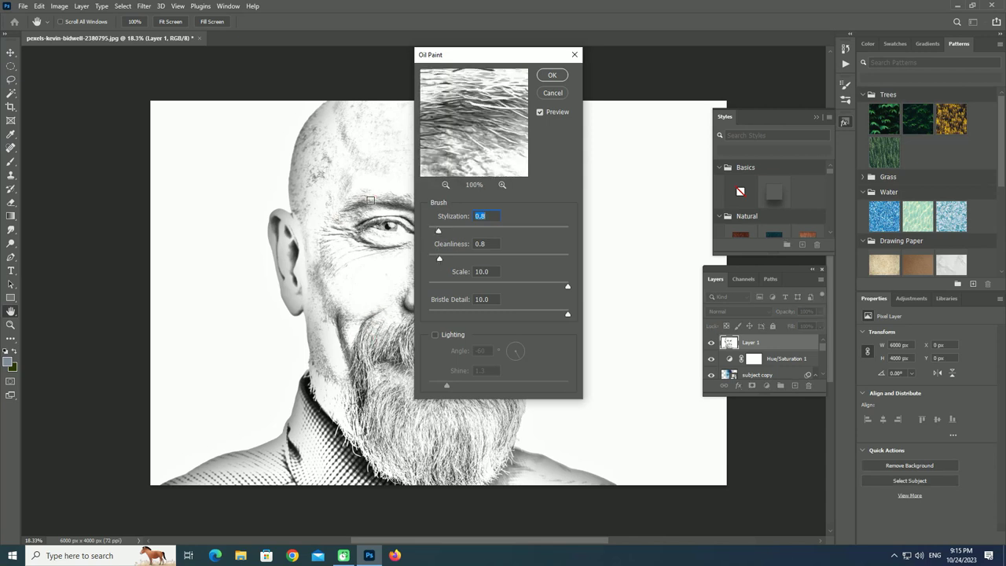
drag(434, 256, 432, 257)
drag(538, 227, 568, 227)
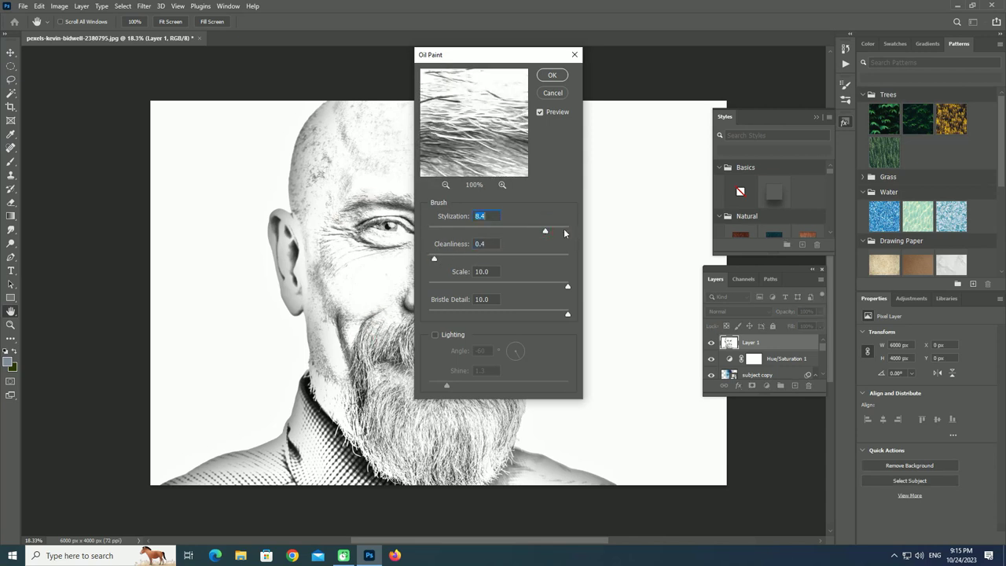
key(Return)
key(w)
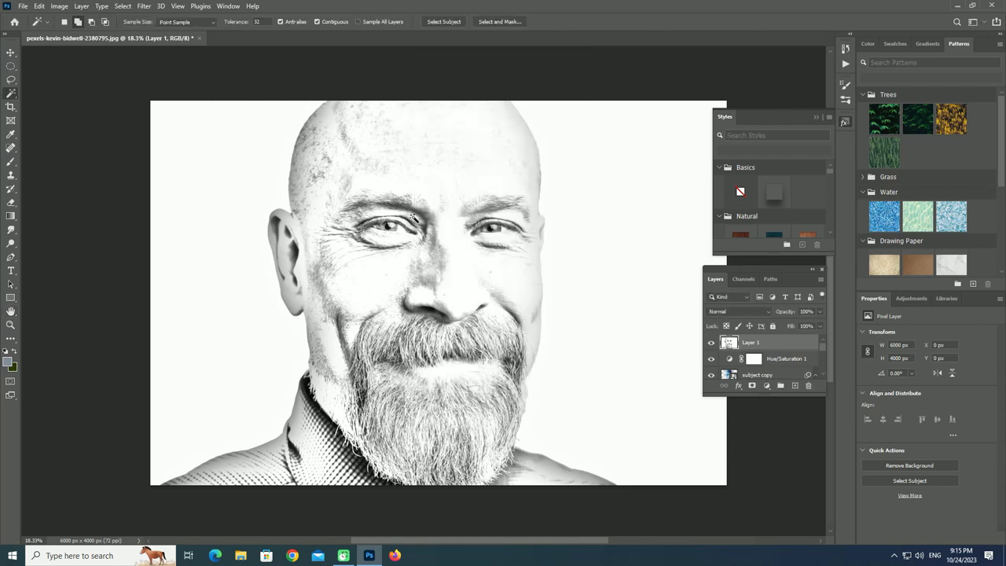
scroll(438, 272, up, 2)
scroll(438, 272, up, 2)
scroll(438, 272, up, 1)
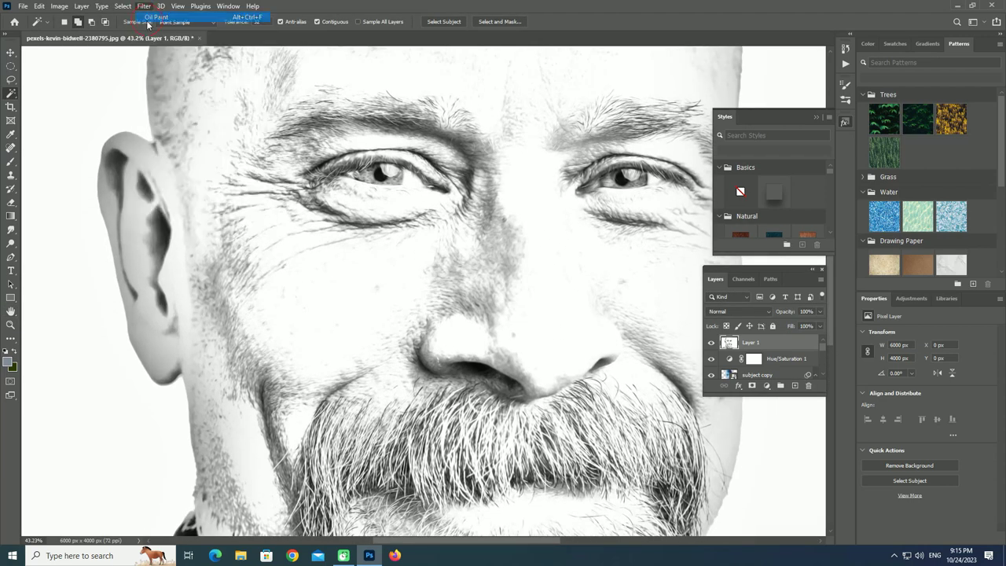
Step: Duplicate Layer 1 and Smart Sharpen the copy at amount 500, radius 0.7, noise 96
key(ctrl+j)
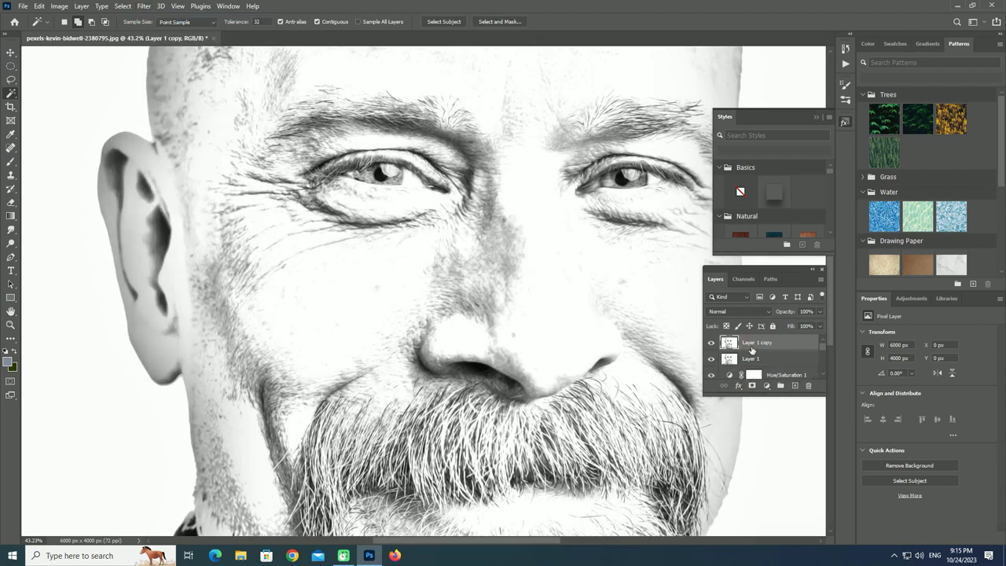
click(143, 5)
click(301, 239)
drag(737, 360, 731, 356)
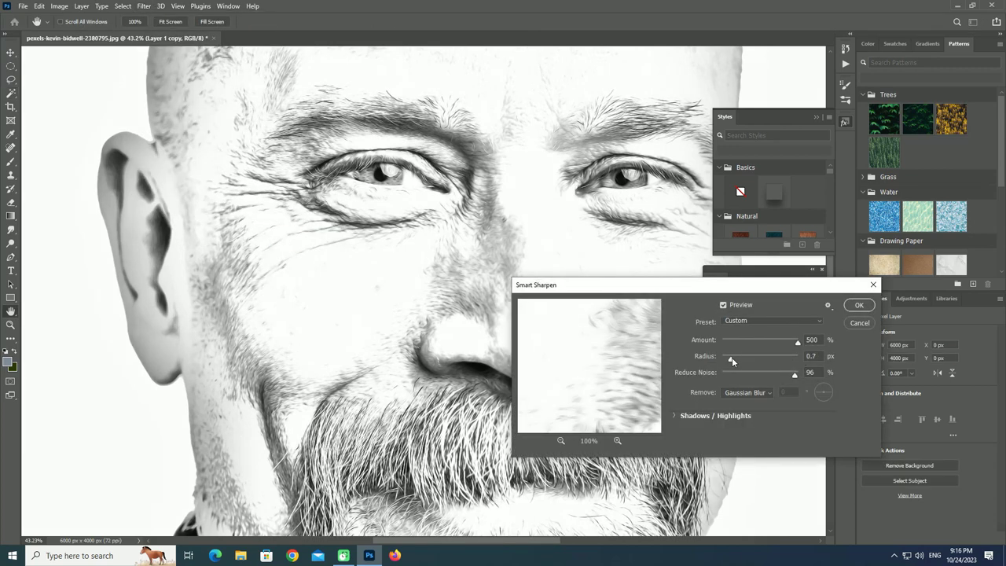
key(Return)
key(w)
scroll(433, 290, up, 5)
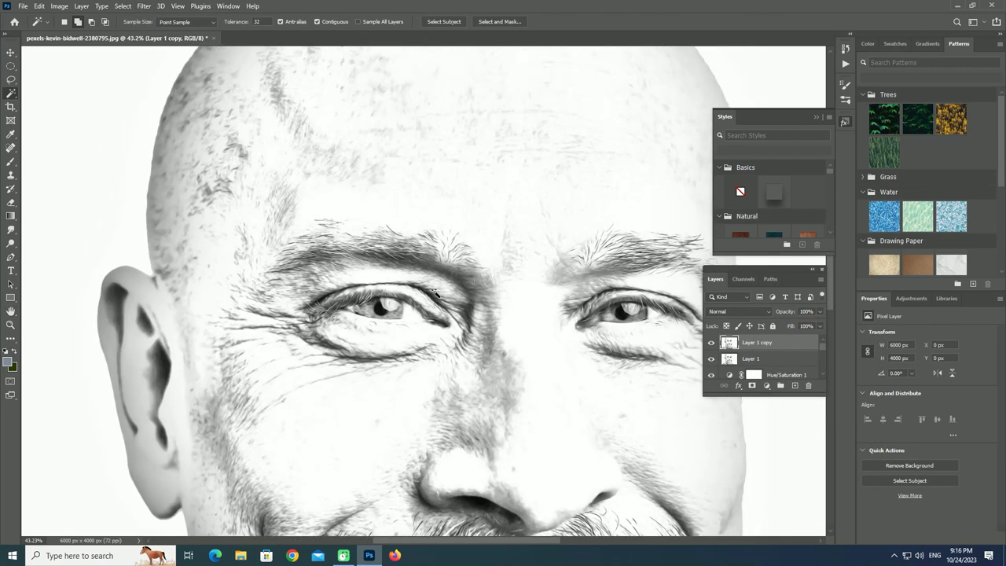
Step: Apply Oil Paint with Cleanliness raised to 3.9 and add a hide-all black mask
click(143, 6)
click(318, 251)
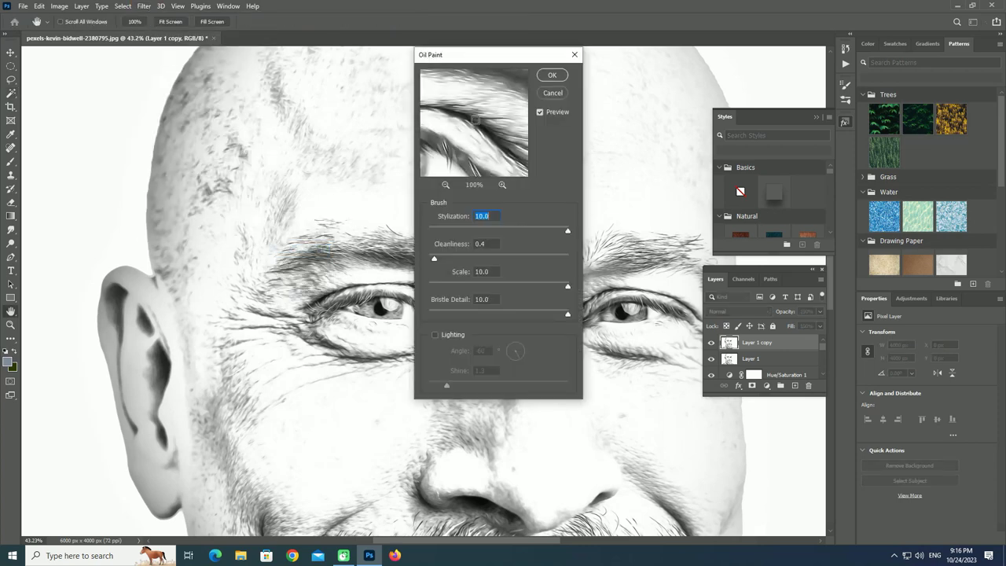
drag(487, 158, 475, 94)
drag(467, 257, 483, 258)
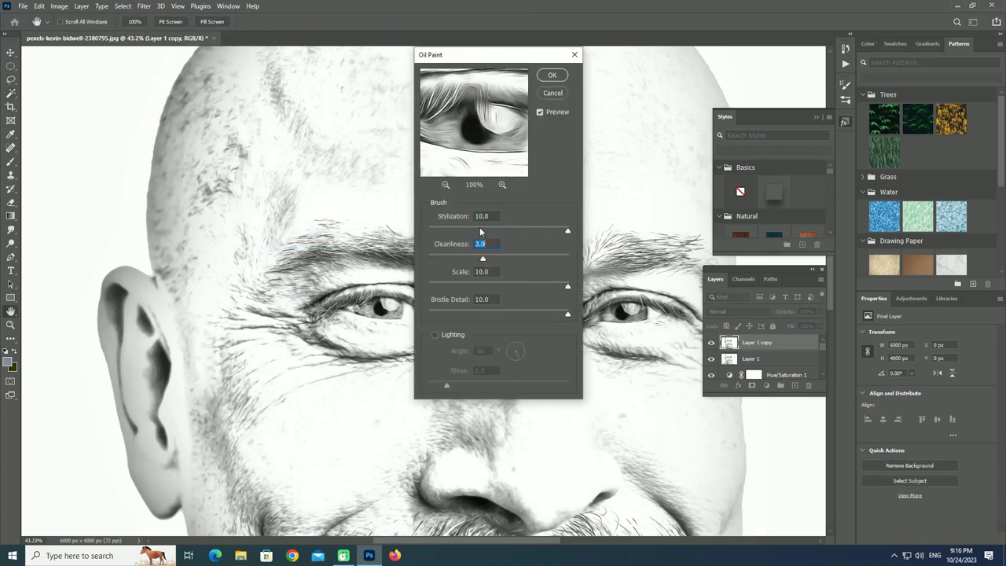
click(445, 184)
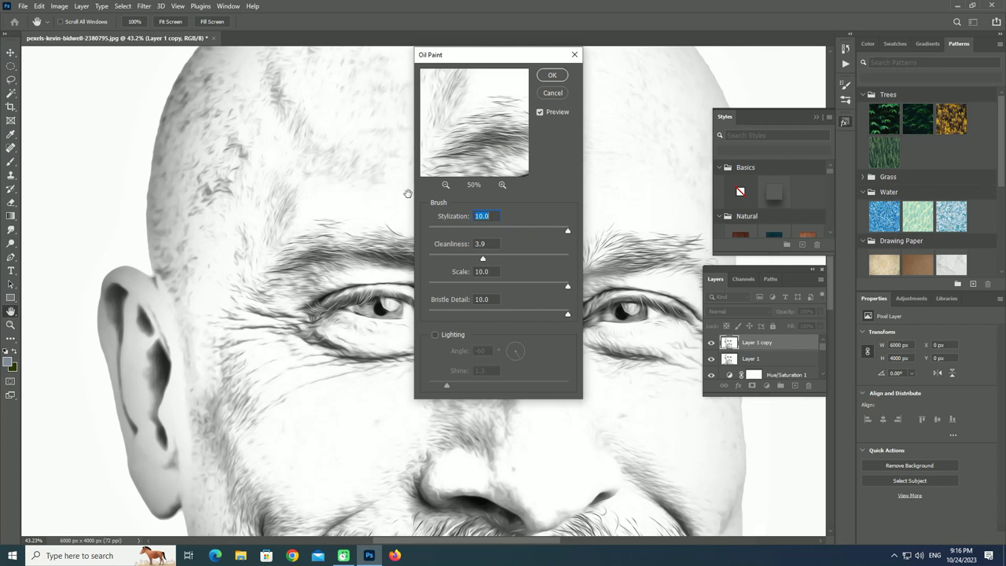
click(545, 257)
click(552, 75)
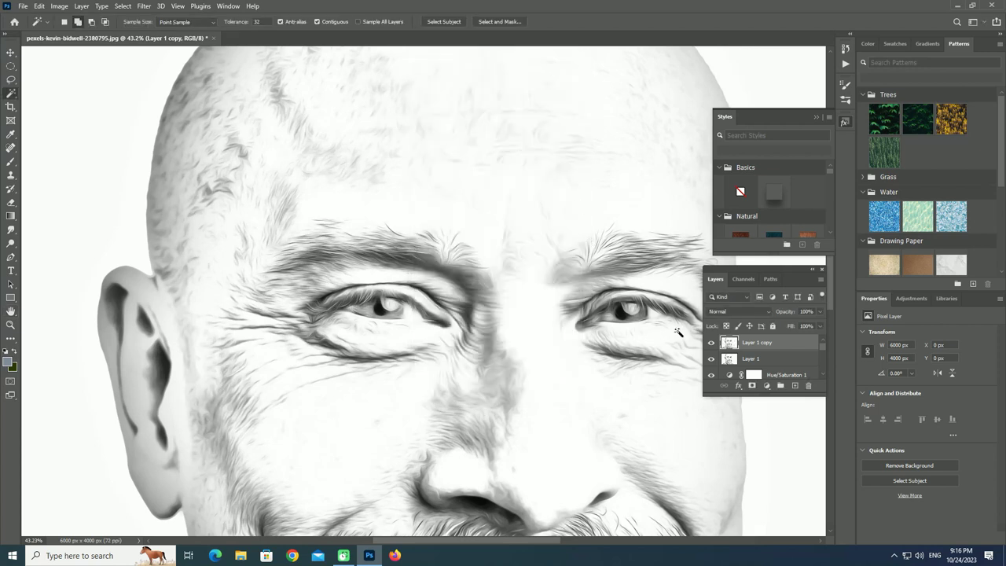
alt+click(752, 386)
Step: Pick a soft round brush and paint the Layer 1 copy mask over the forehead
key(b)
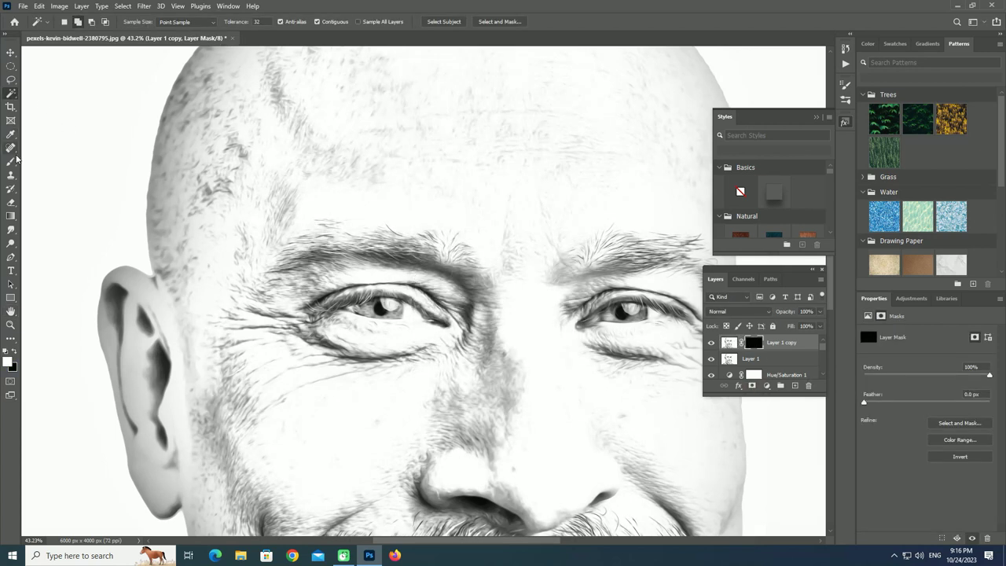
right_click(284, 273)
double_click(338, 399)
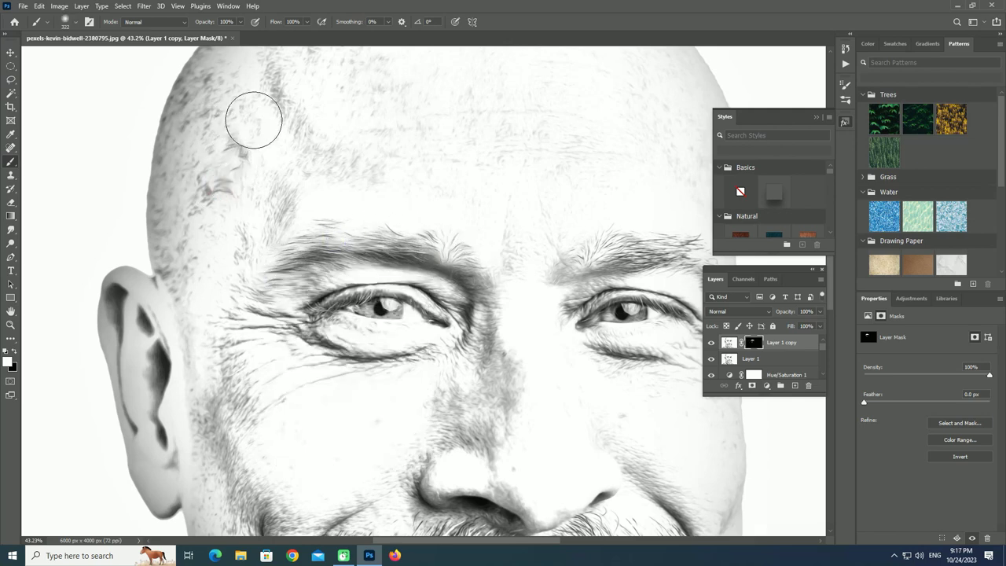
drag(256, 117, 202, 179)
Step: Zoom across the portrait to check the revealed strokes around the eyes and beard
scroll(302, 154, up, 1)
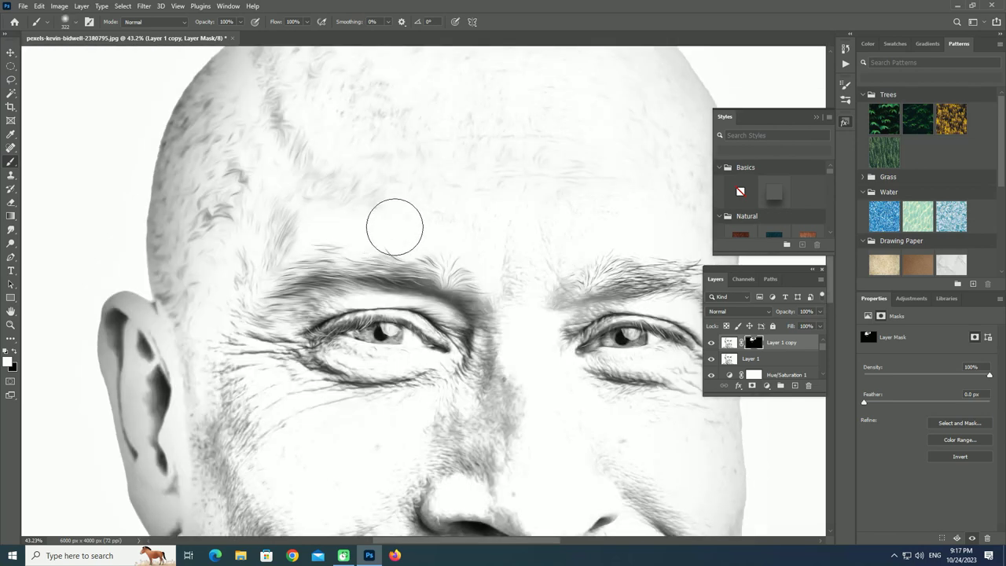
scroll(393, 225, down, 1)
scroll(416, 251, down, 3)
scroll(518, 252, down, 2)
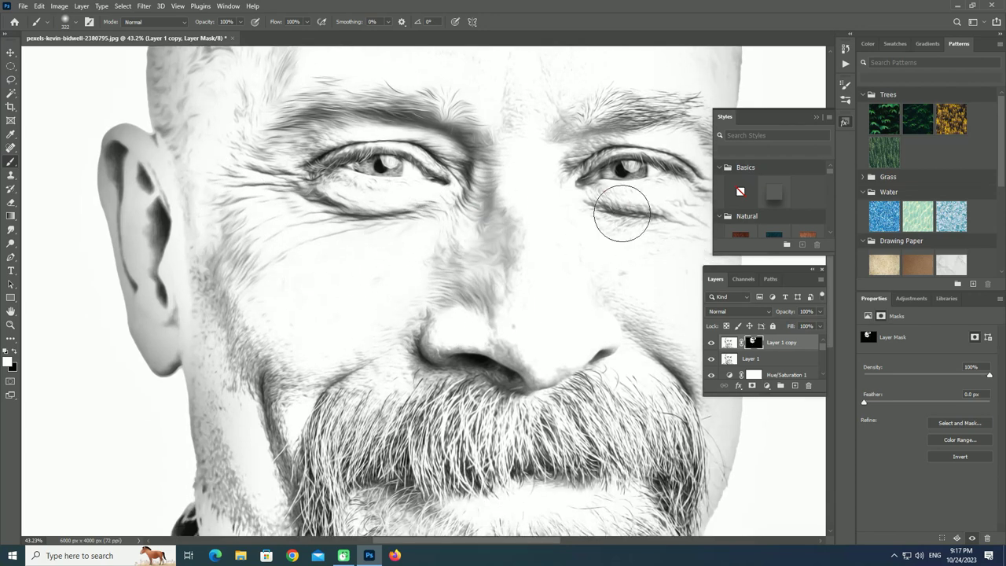
scroll(660, 208, down, 3)
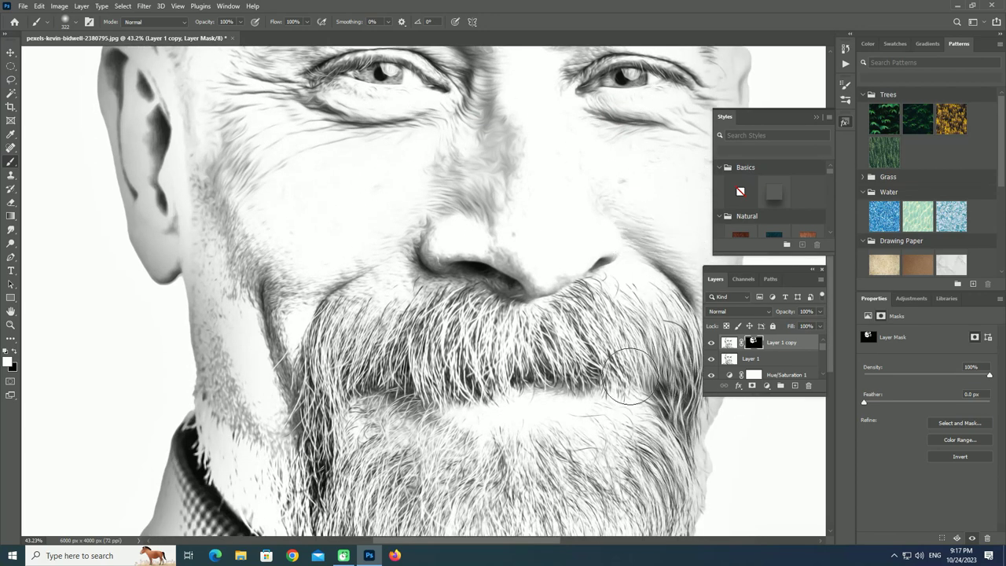
scroll(267, 267, down, 2)
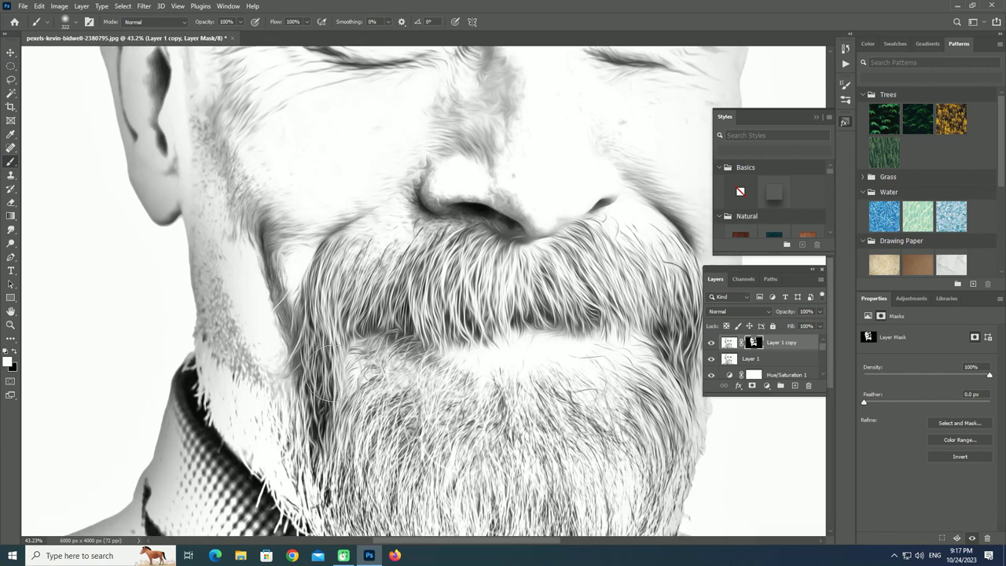
scroll(236, 236, down, 2)
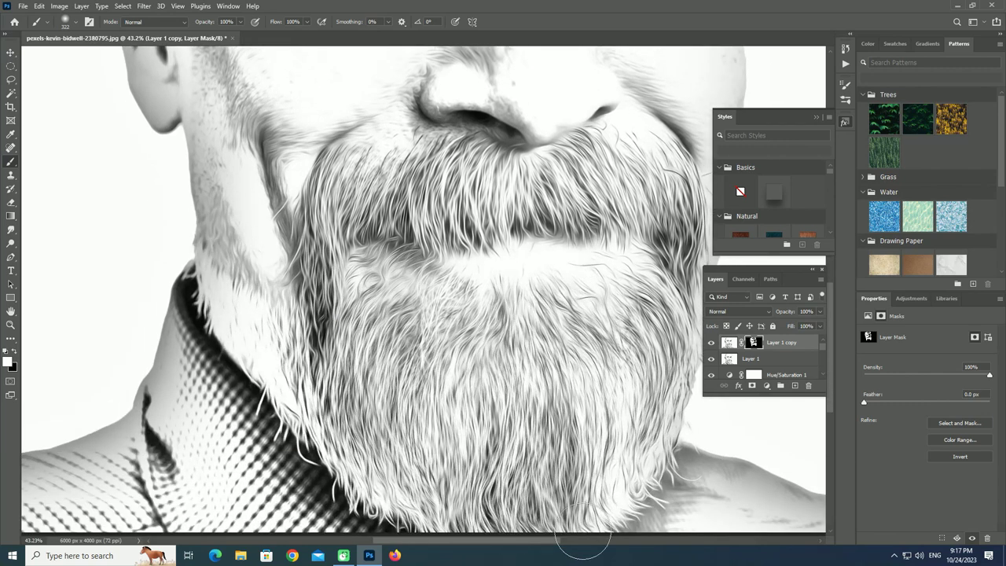
scroll(272, 151, up, 2)
scroll(294, 218, up, 2)
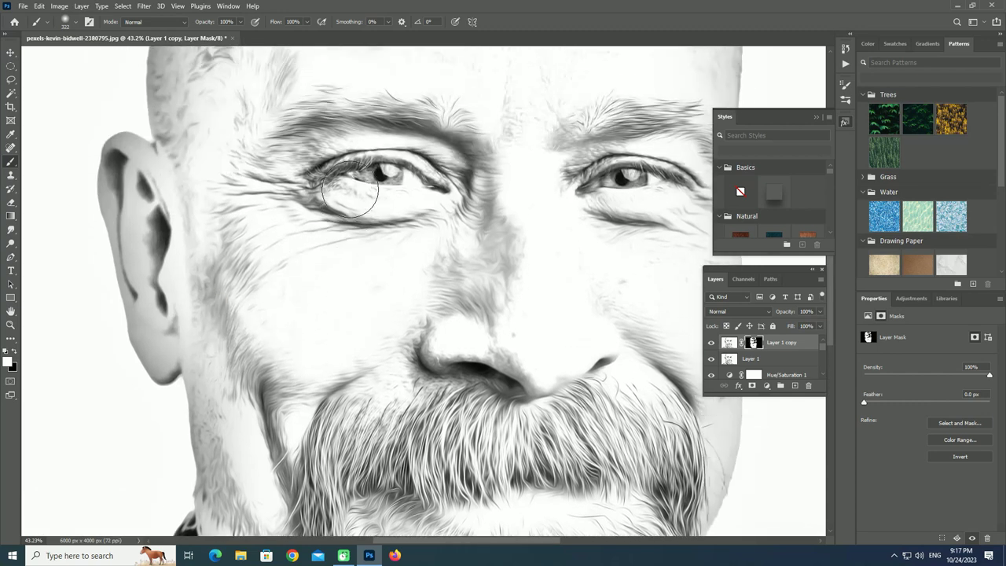
right_click(265, 188)
click(323, 144)
scroll(472, 220, down, 1)
scroll(441, 227, down, 3)
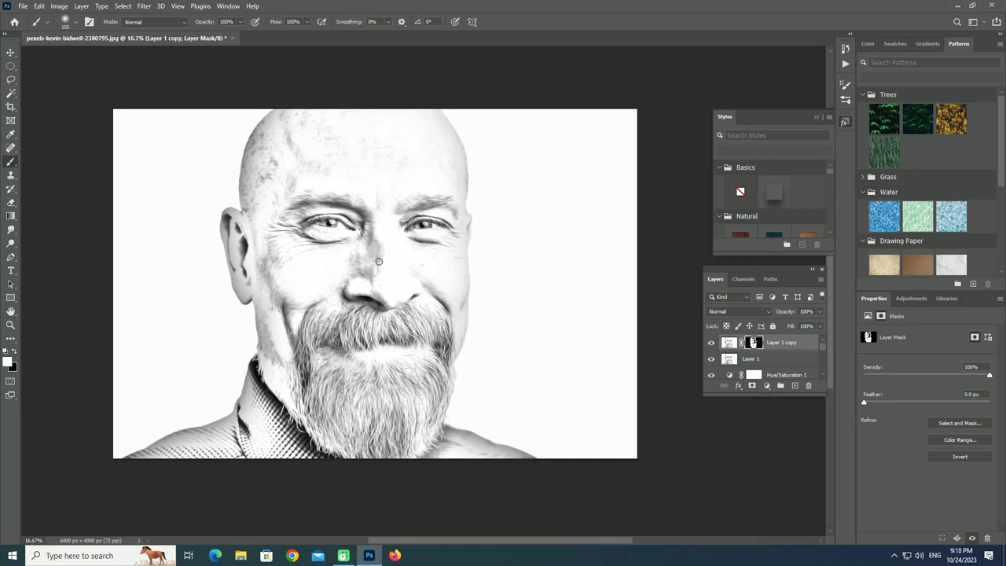
Step: Delete Layer 1 copy and raise Layer 1's Brightness/Contrast contrast to 73
key(Delete)
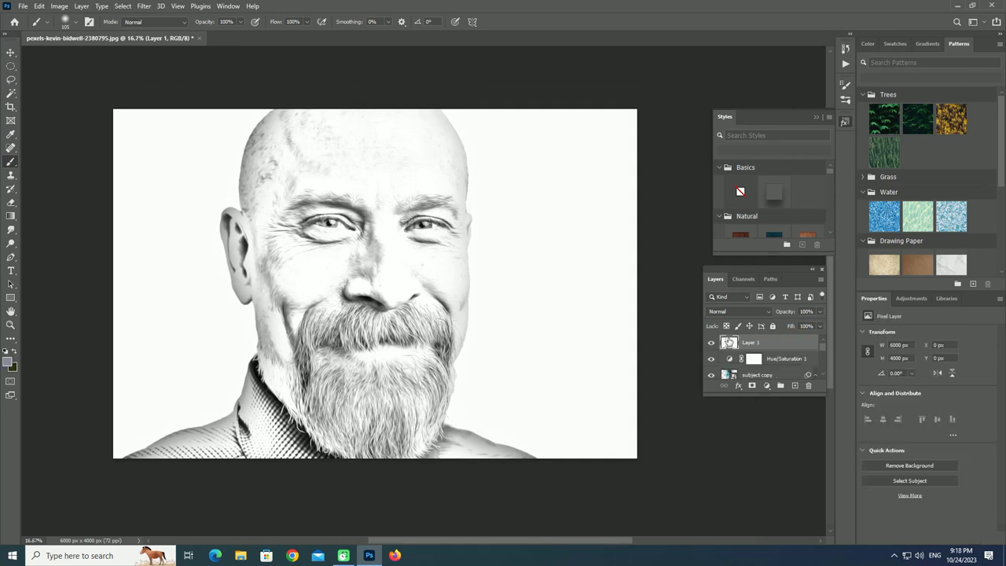
click(63, 7)
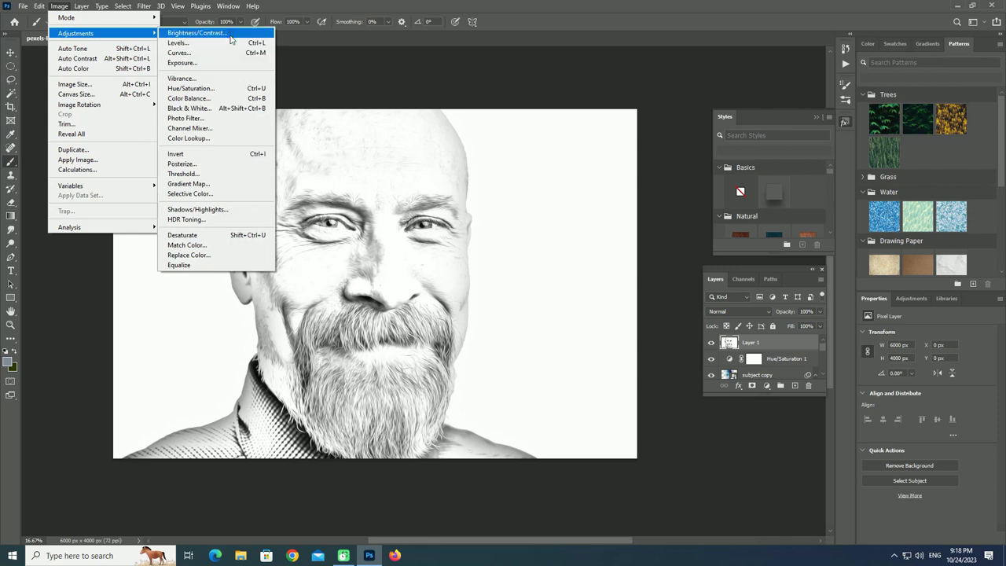
click(197, 33)
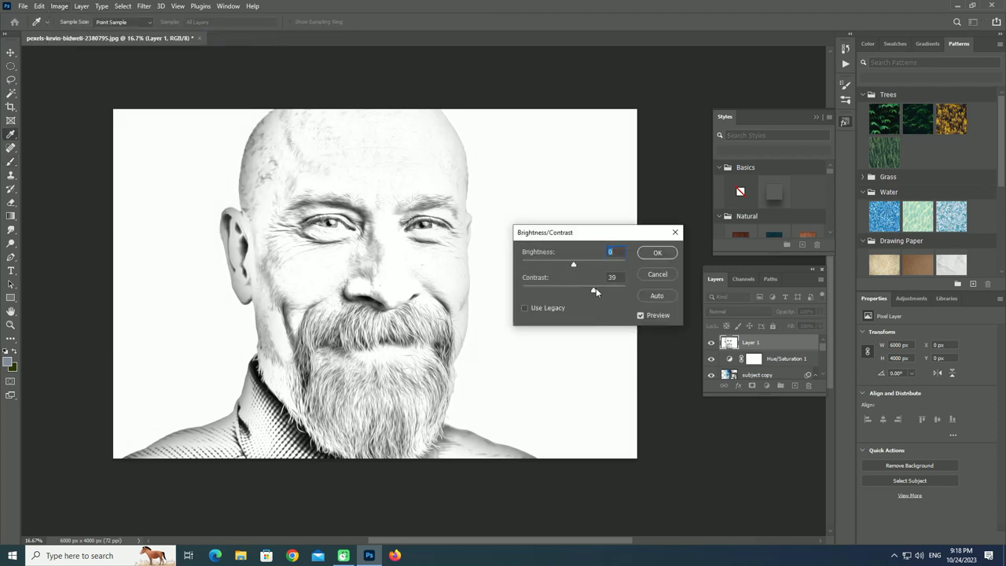
drag(605, 289, 608, 289)
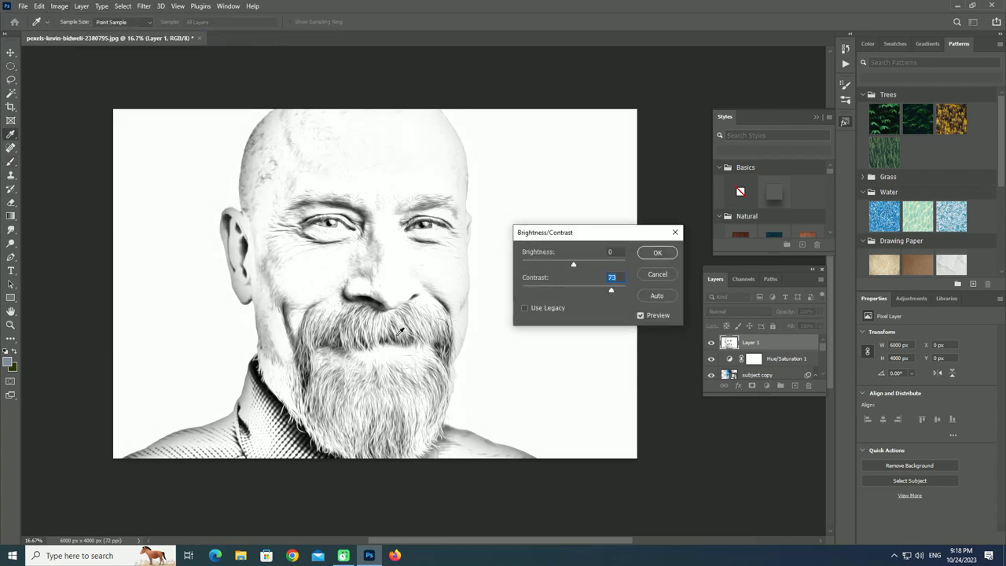
click(657, 252)
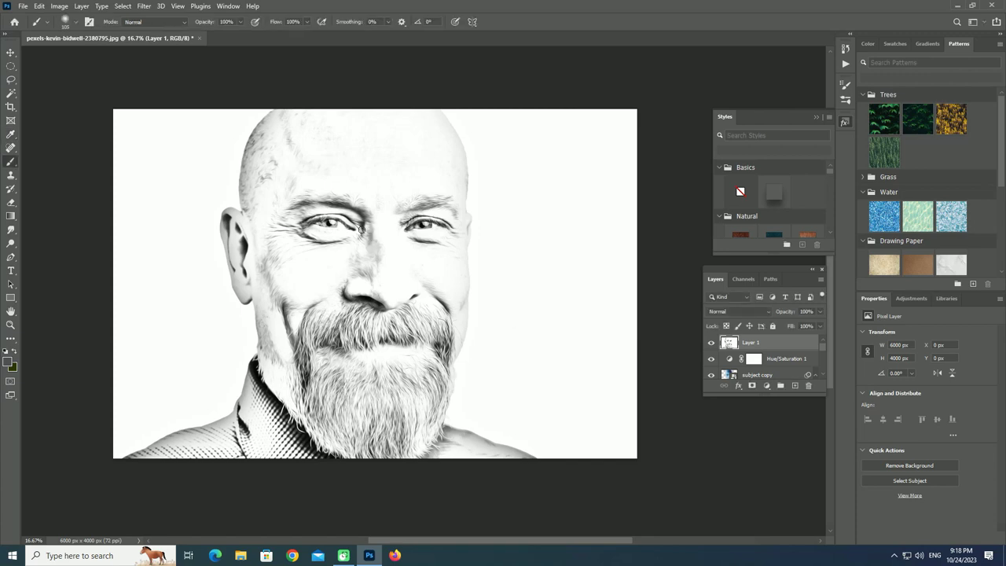
Step: Zoom in and pan around the forehead and face to inspect the boosted contrast
scroll(330, 317, up, 3)
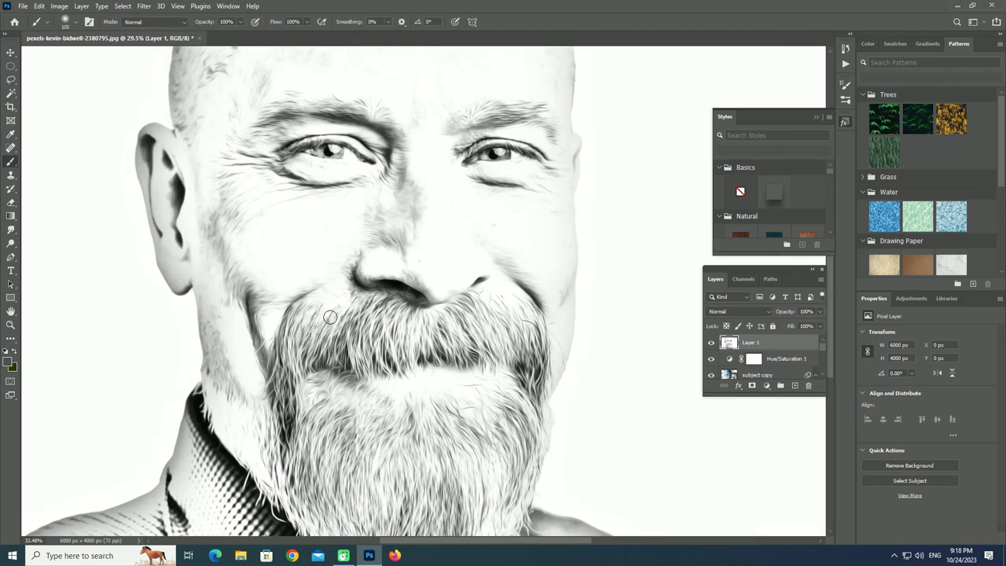
scroll(330, 317, up, 1)
mouse_move(337, 251)
mouse_down()
mouse_move(453, 348)
mouse_move(419, 291)
mouse_move(379, 341)
mouse_move(359, 341)
mouse_move(319, 322)
mouse_move(304, 276)
mouse_up()
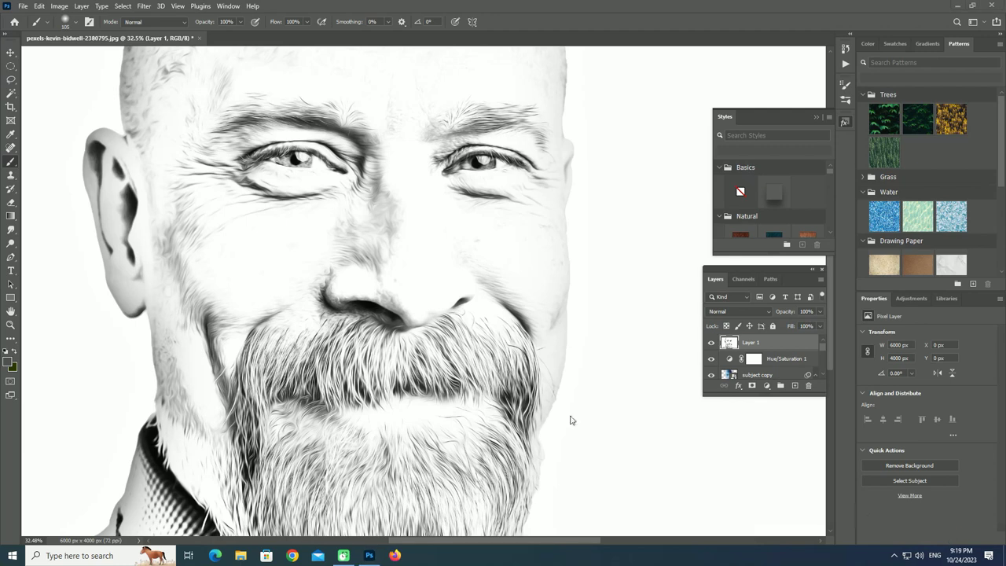
scroll(280, 245, up, 3)
scroll(279, 246, up, 3)
scroll(280, 246, up, 4)
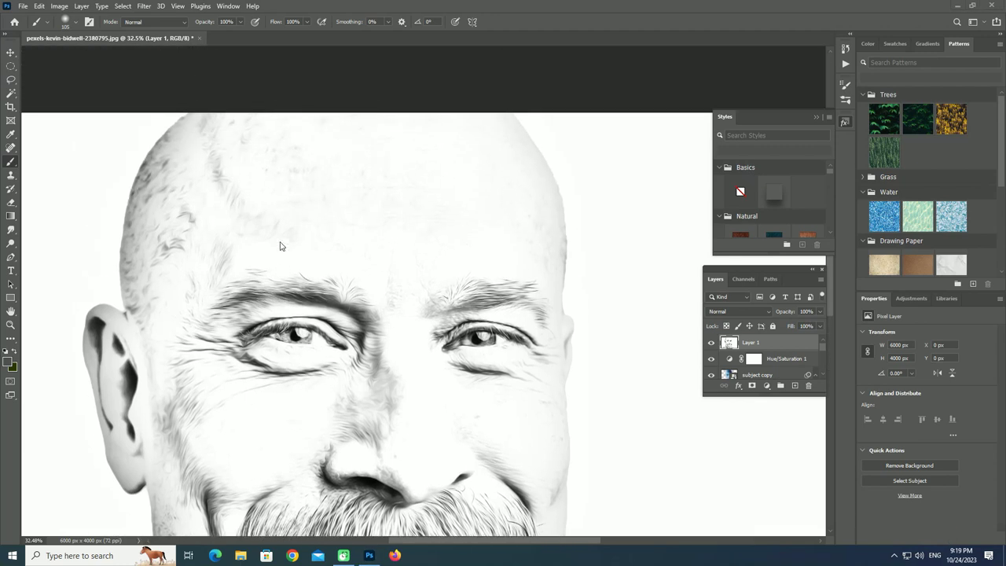
scroll(279, 246, down, 5)
scroll(289, 245, down, 5)
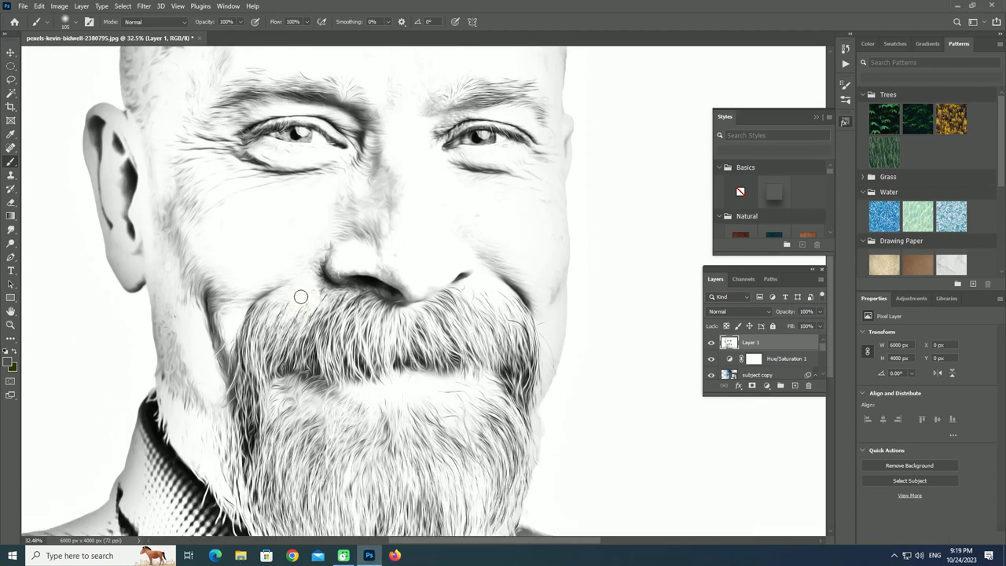
Step: Apply Filter Gallery Poster Edges with Edge Thickness 1, Edge Intensity 4 and Posterization 2
click(145, 6)
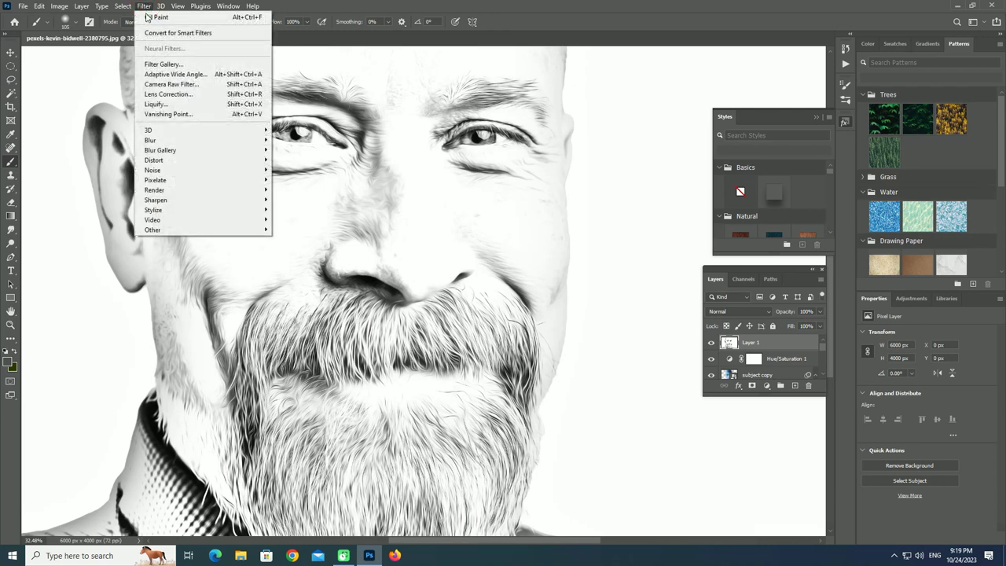
click(220, 63)
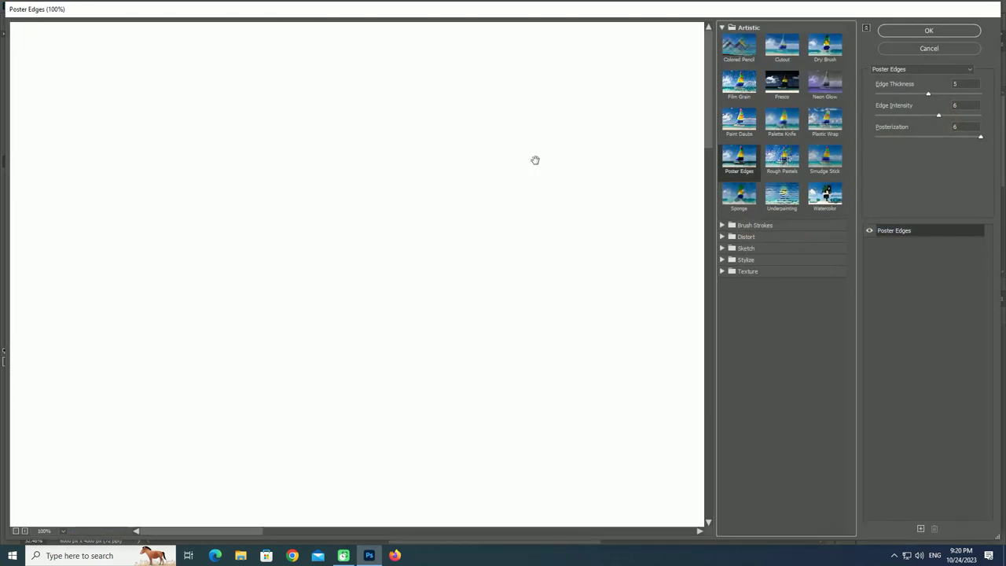
double_click(960, 84)
text(1)
key(Tab)
text(4)
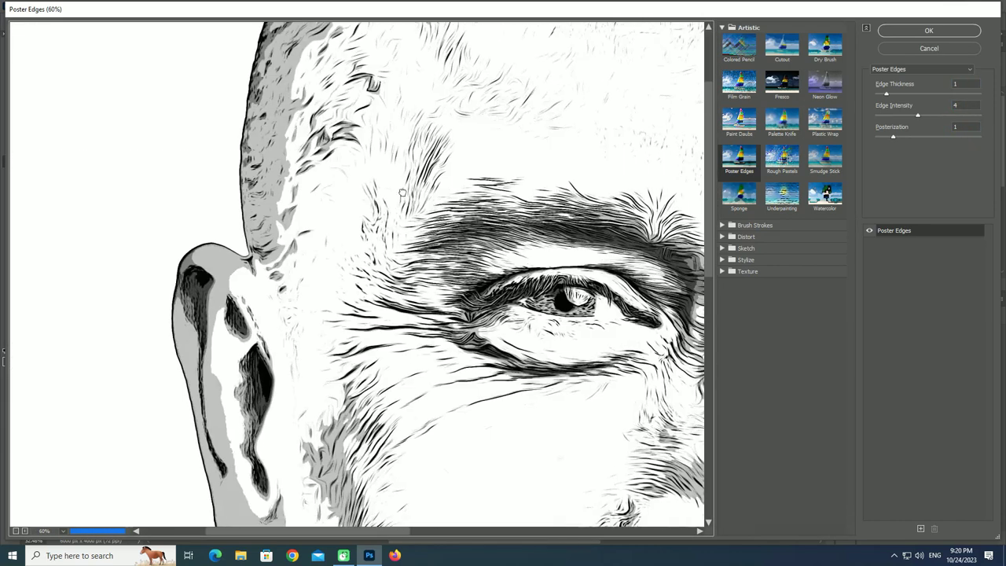
alt+click(552, 289)
mouse_move(552, 289)
mouse_down()
mouse_move(434, 307)
mouse_move(435, 356)
mouse_up()
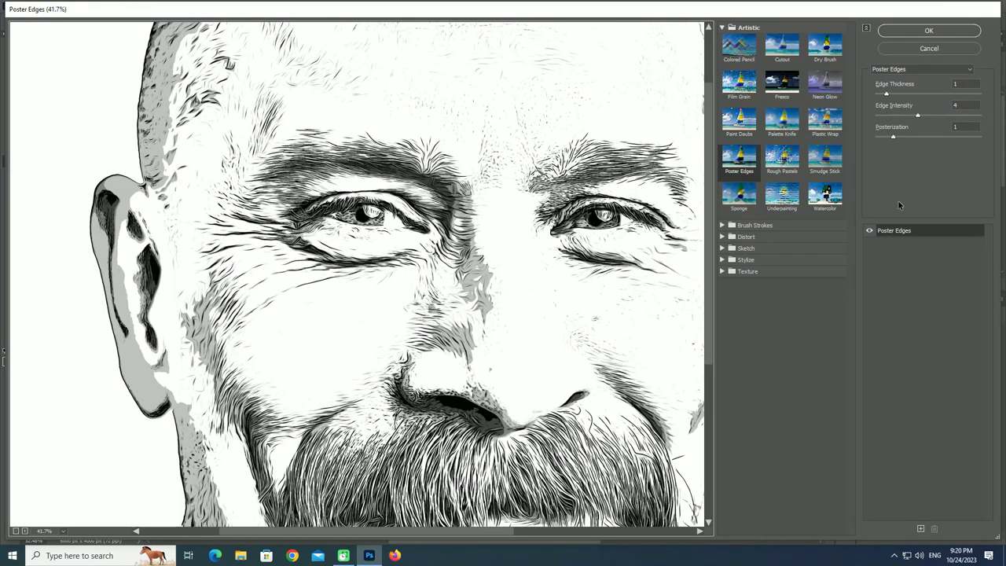
drag(893, 137, 904, 138)
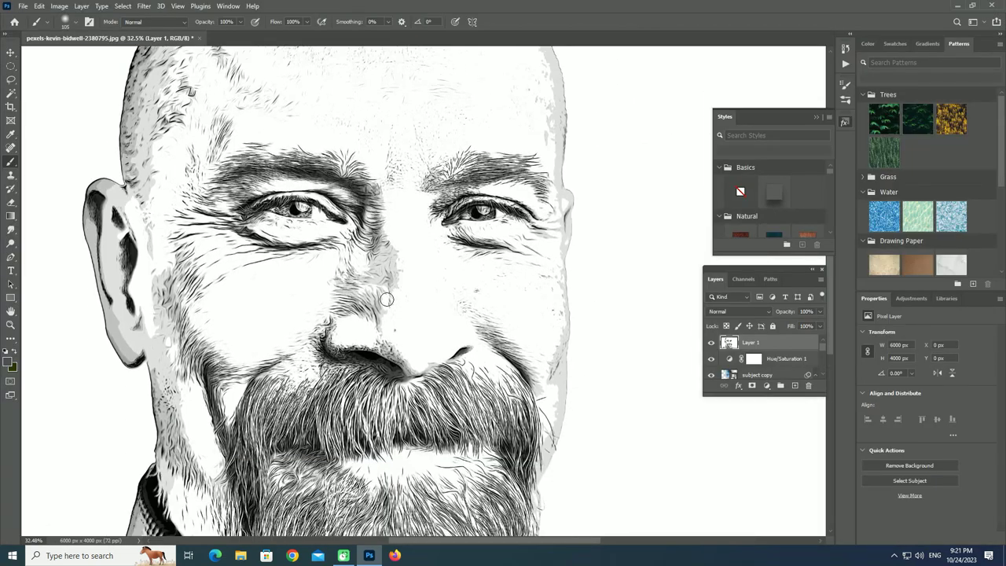
Step: Set the painting colour to white and paint out stray grey speckles on the forehead
click(8, 363)
click(902, 209)
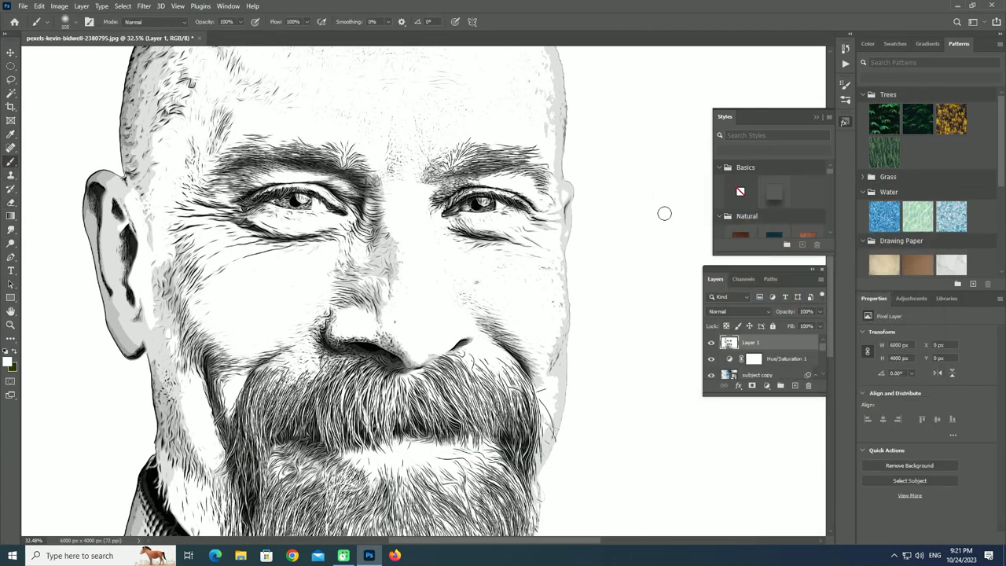
right_click(471, 241)
key(Return)
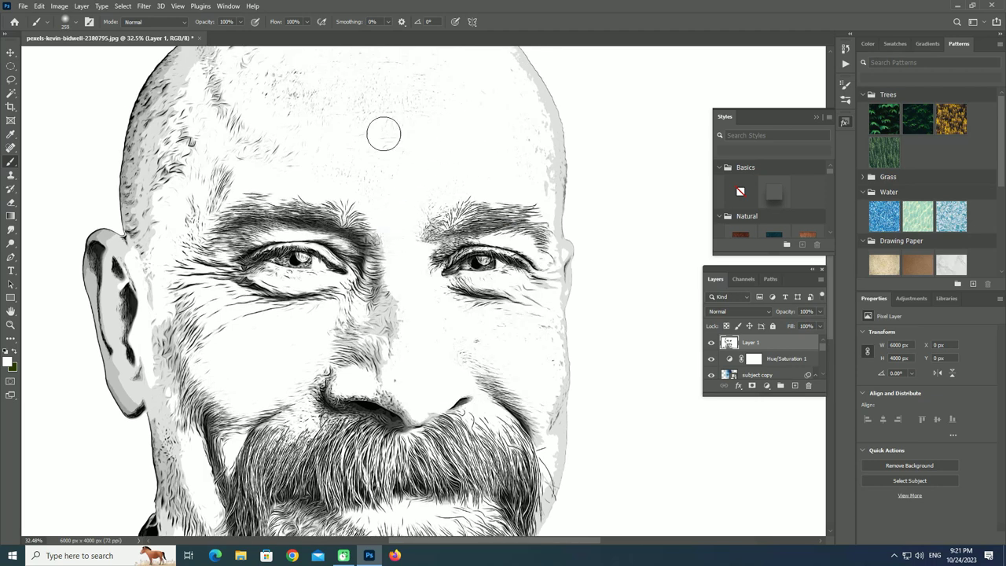
scroll(318, 161, up, 1)
drag(275, 159, 241, 105)
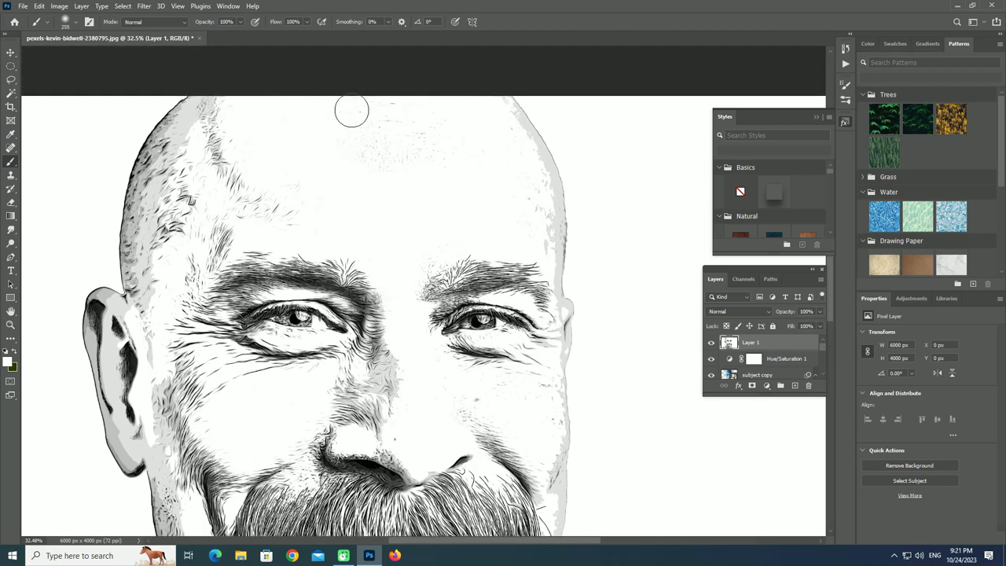
mouse_move(377, 112)
mouse_down()
mouse_move(524, 215)
mouse_move(512, 177)
mouse_up()
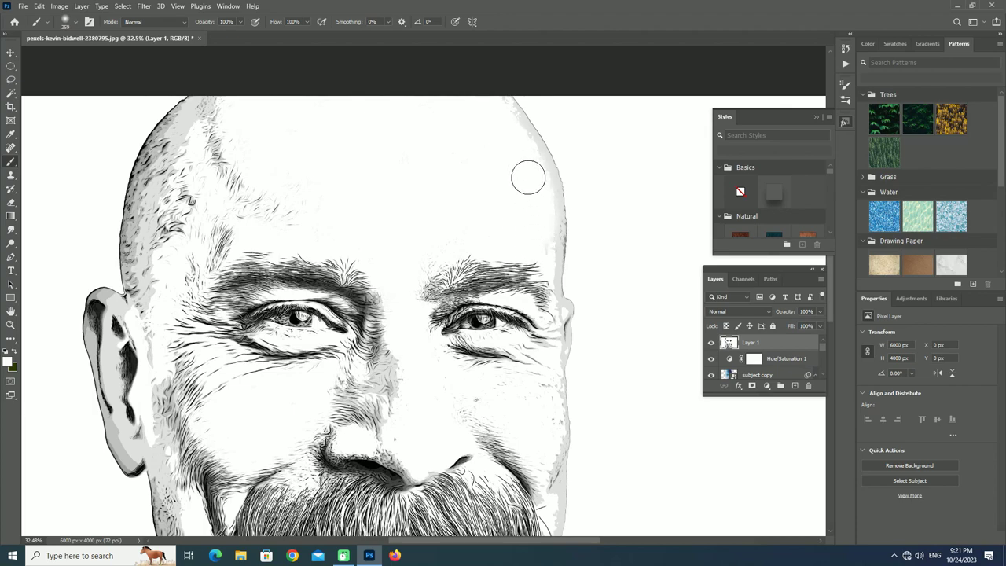
Step: Resize the brush to 108 px and soften the grey smudge beside the nose bridge
scroll(426, 236, down, 3)
scroll(411, 258, down, 3)
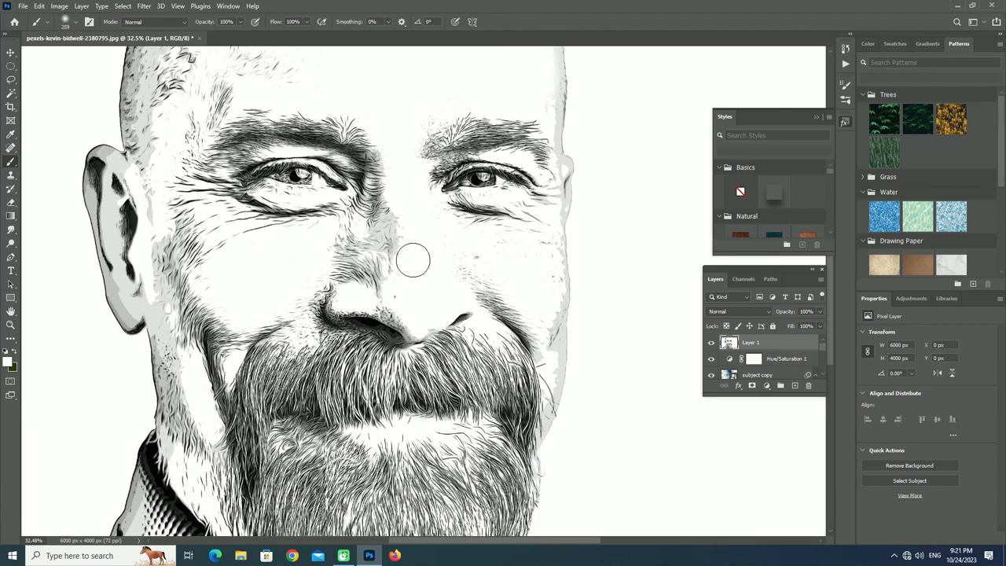
alt+scroll(402, 263, up, 3)
right_click(403, 263)
drag(525, 299, 512, 299)
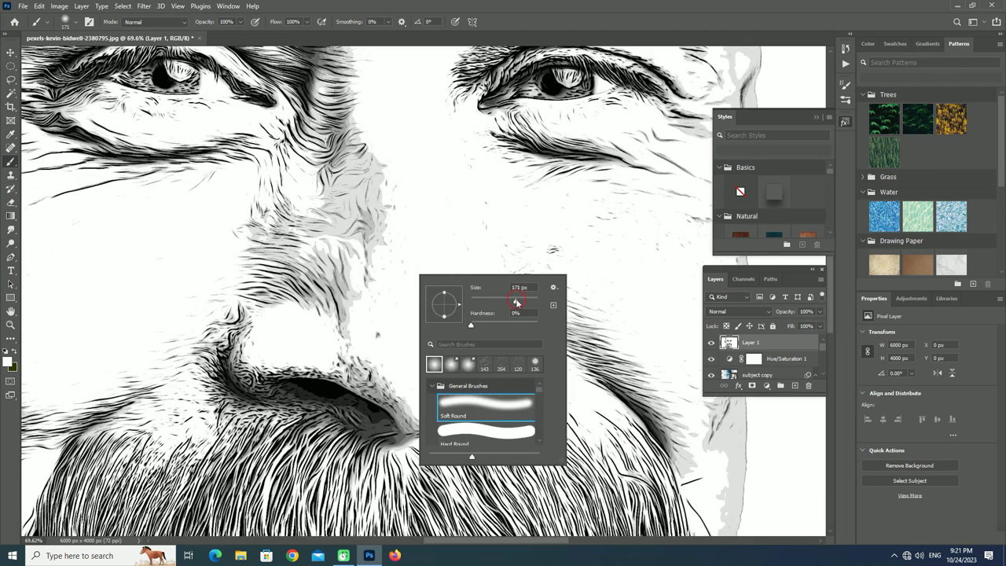
click(404, 258)
mouse_move(384, 270)
mouse_down()
mouse_move(404, 209)
mouse_move(368, 102)
mouse_move(404, 225)
mouse_move(386, 359)
mouse_move(431, 404)
mouse_move(448, 398)
mouse_up()
Step: Shrink the brush to 10 px for finer touch-ups on the cheek
scroll(534, 335, down, 2)
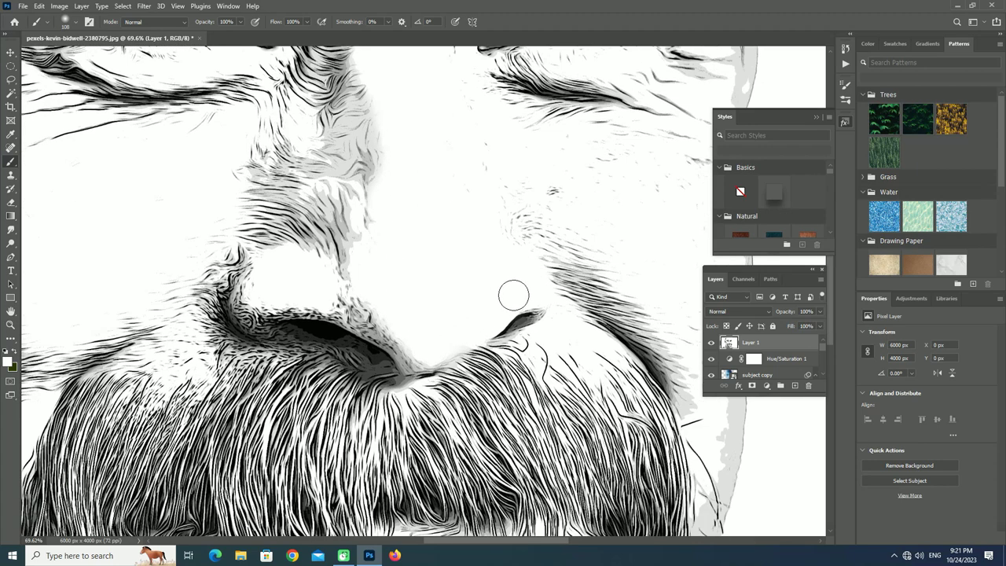
scroll(511, 294, down, 2)
scroll(511, 294, right, 4)
right_click(484, 327)
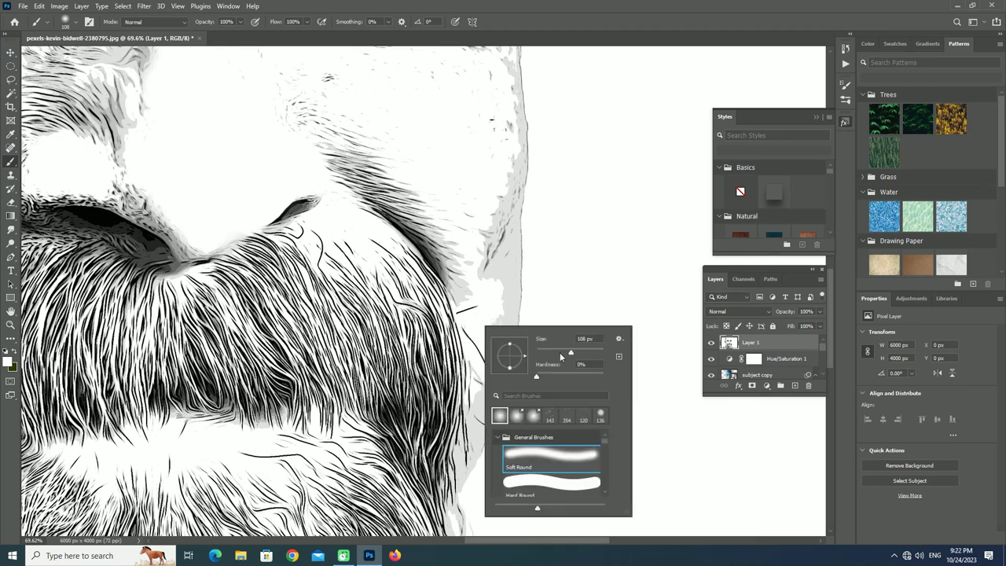
click(487, 315)
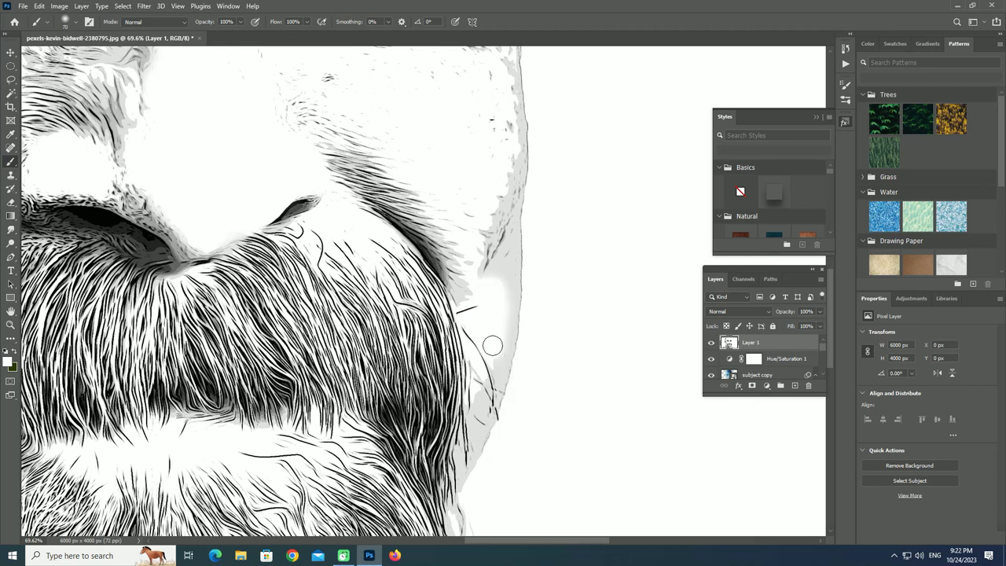
right_click(494, 348)
drag(567, 372, 561, 372)
key(Return)
Step: Paint the cheek's grey specks white with 26 px, then 40 px brushes, and zoom out
scroll(500, 320, up, 2)
right_click(480, 279)
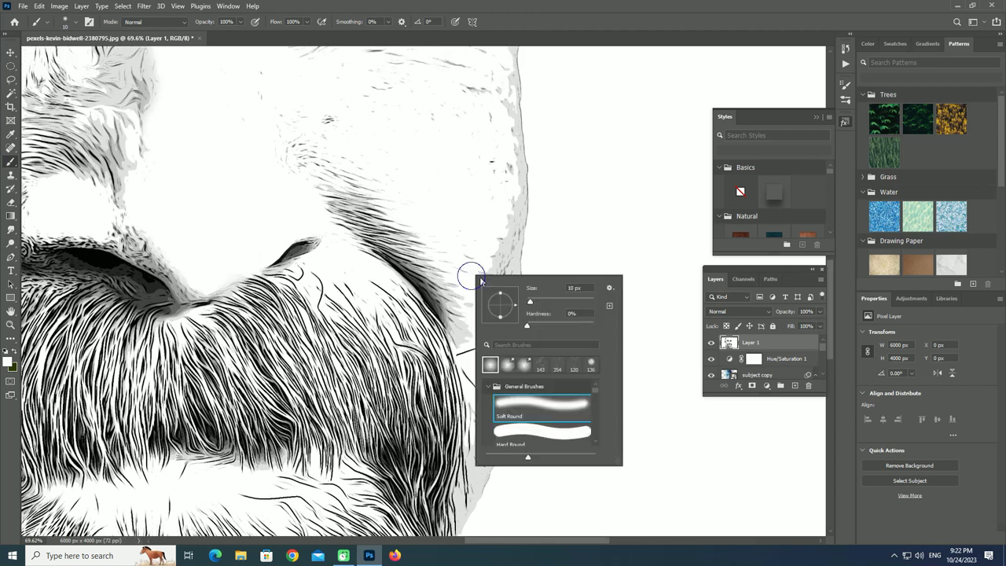
key(Return)
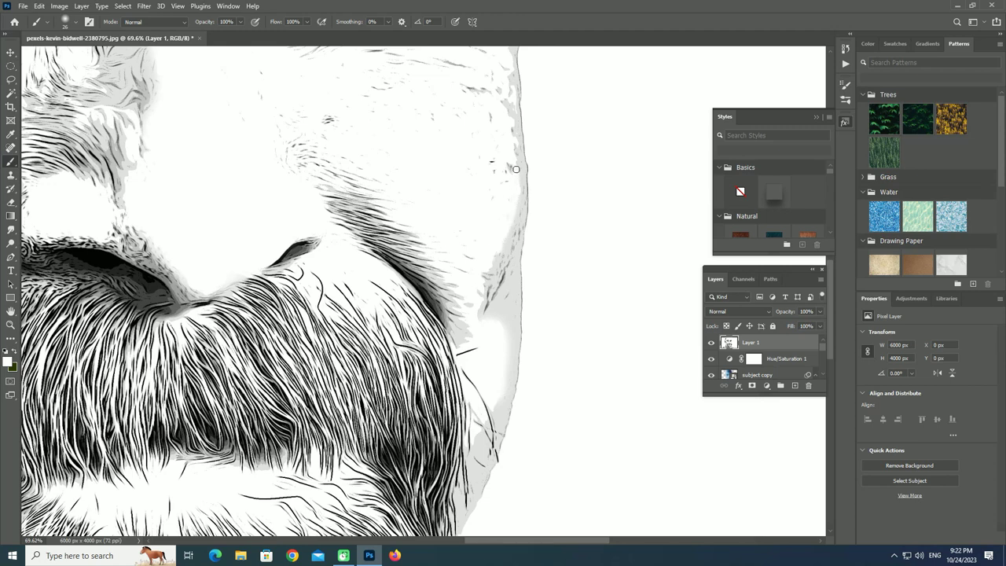
right_click(495, 185)
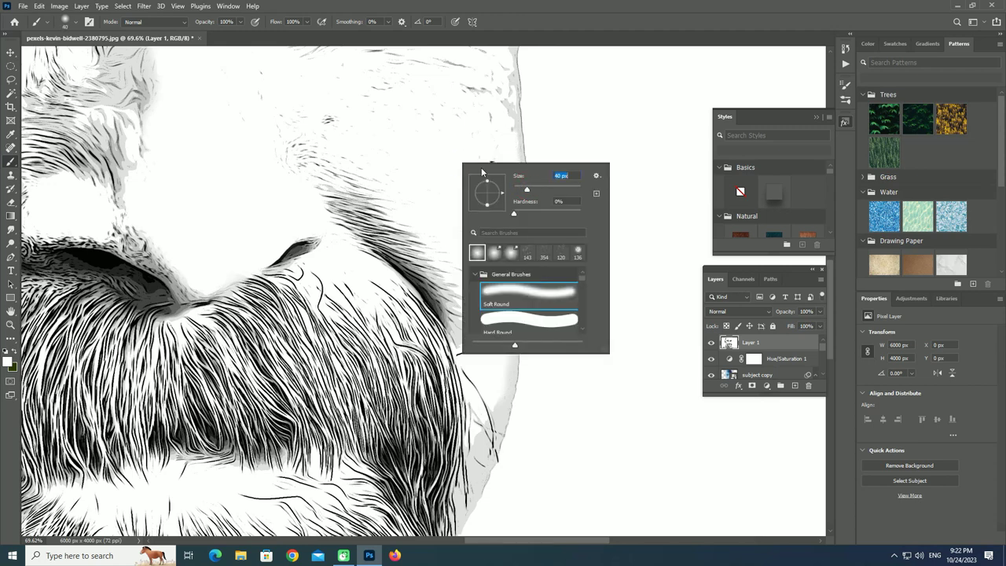
key(Return)
scroll(472, 149, up, 2)
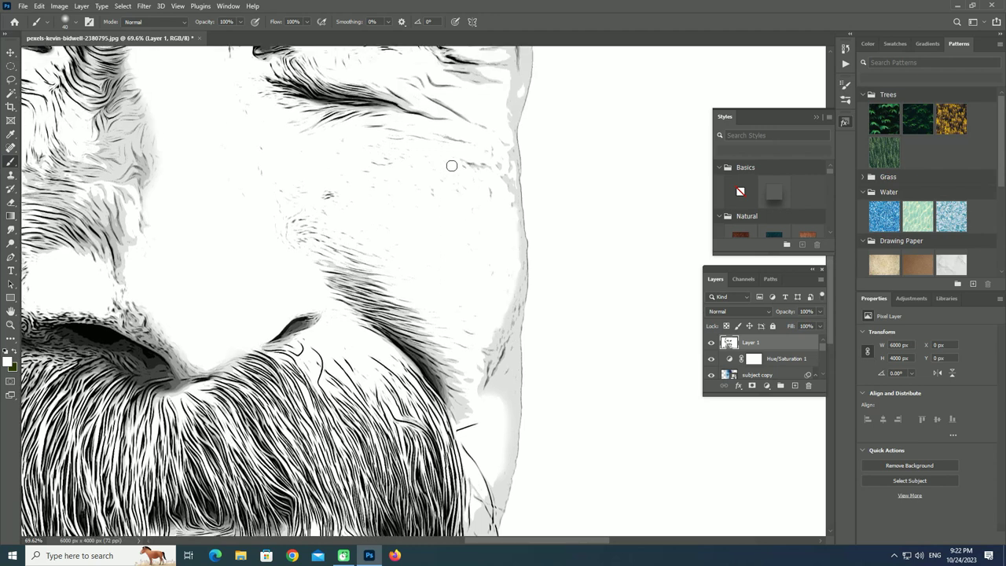
scroll(471, 212, up, 2)
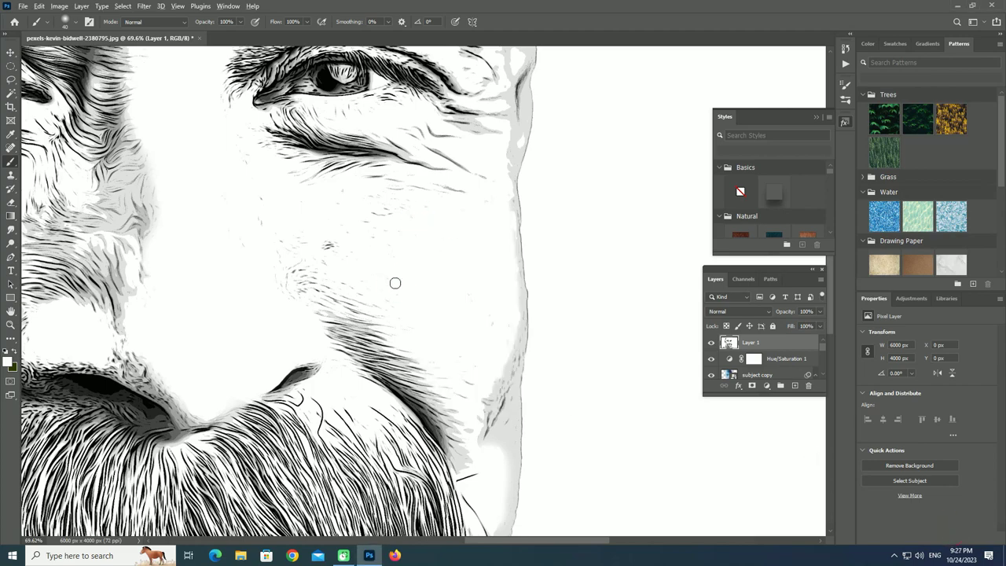
scroll(395, 283, down, 1)
scroll(393, 283, down, 2)
scroll(389, 284, down, 1)
Step: Recentre the portrait and duplicate Layer 1 as a new layer named Final
scroll(385, 286, down, 1)
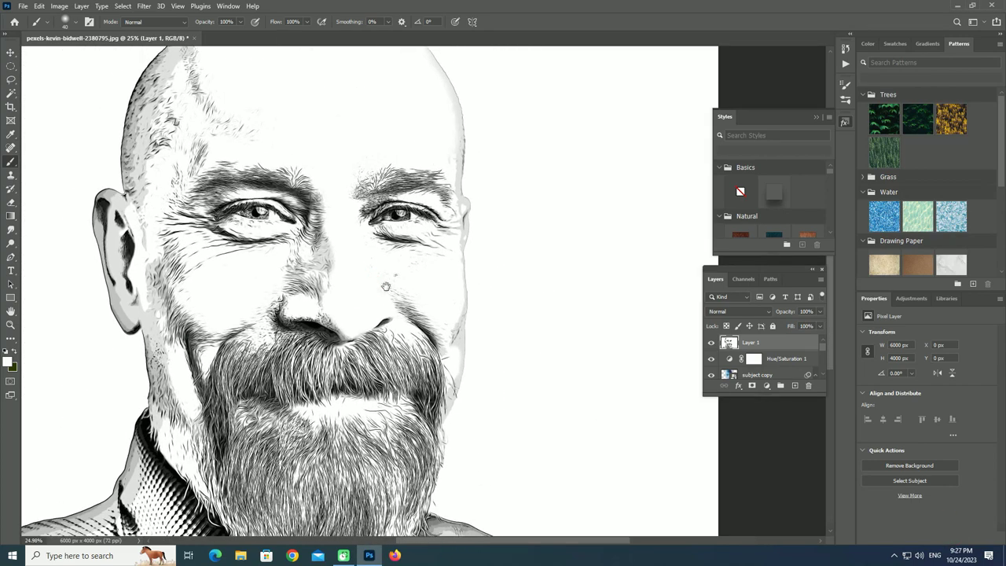
drag(385, 286, 516, 259)
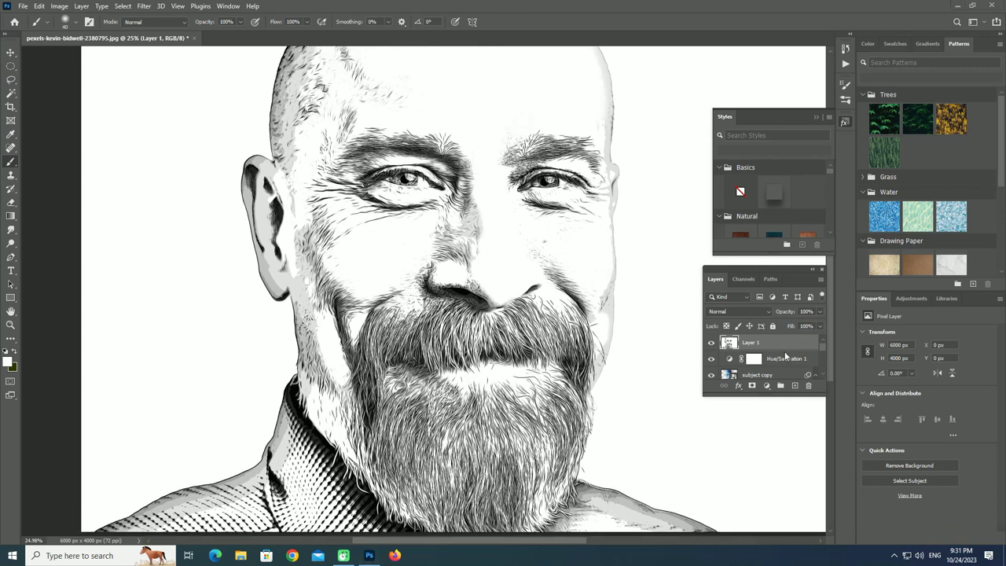
key(ctrl+j)
text(Final)
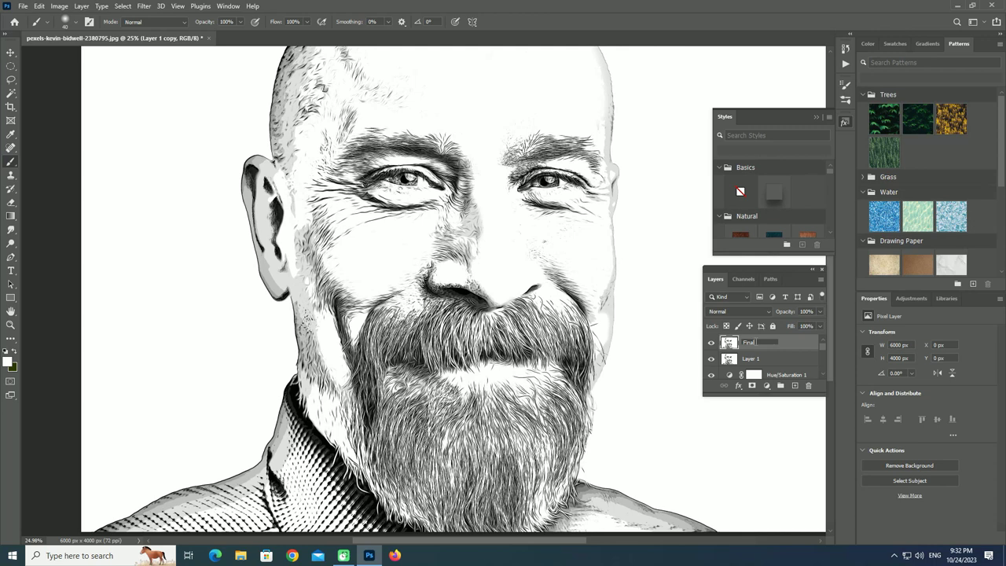
key(Return)
Step: Apply Oil Paint to Final with Stylization 2.0, Cleanliness 10.0, Scale and Bristle Detail 10.0
click(144, 6)
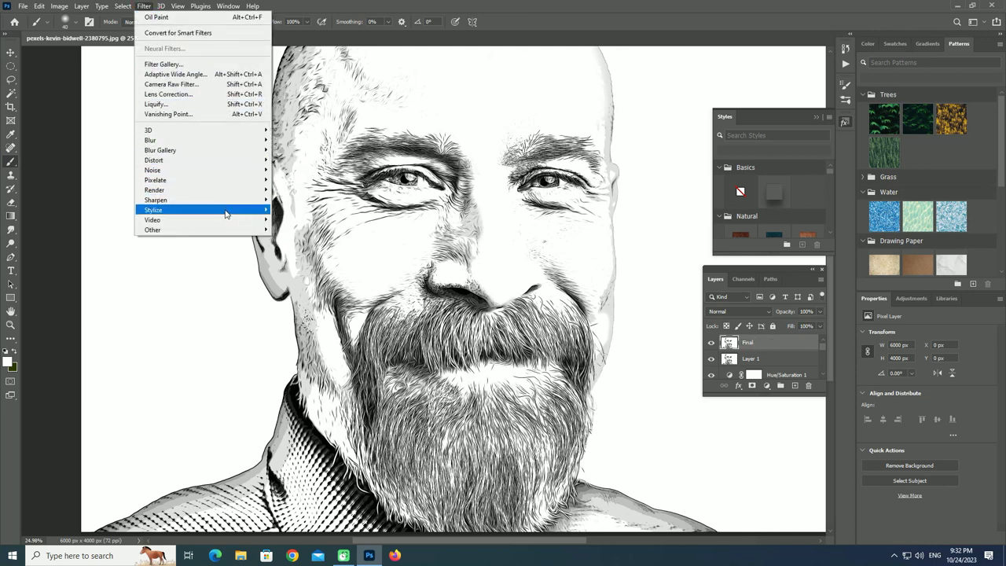
mouse_move(154, 210)
click(295, 250)
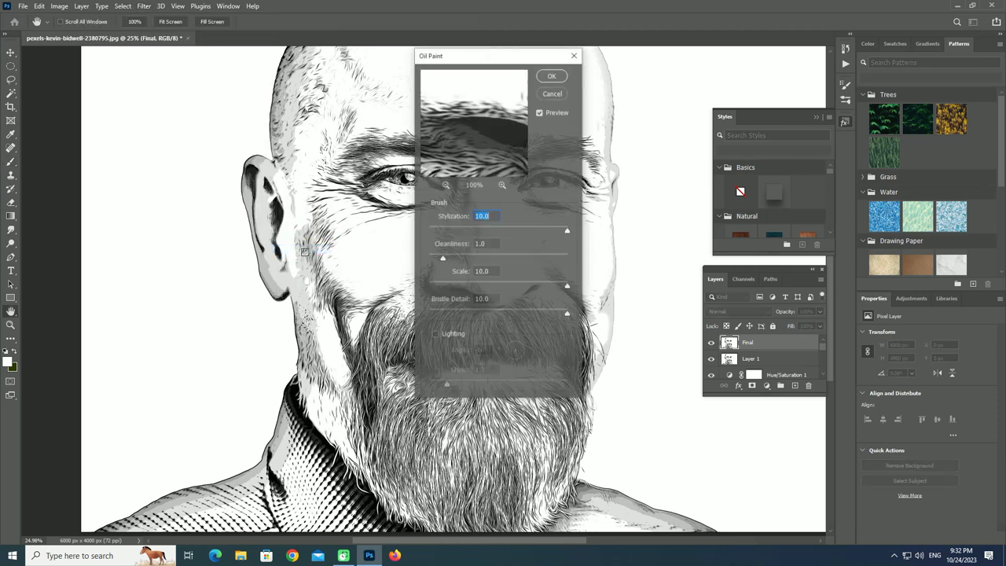
drag(377, 154, 358, 154)
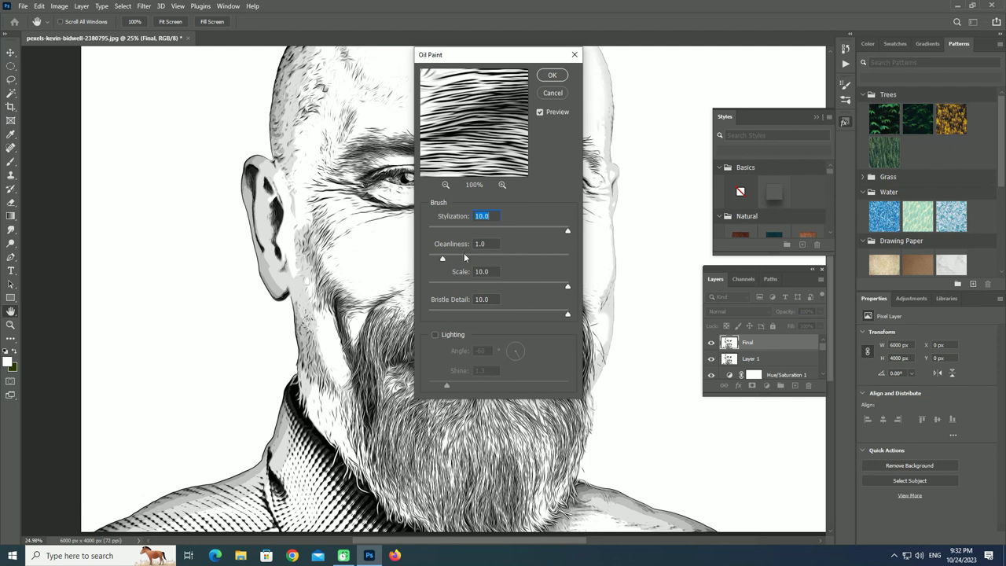
click(445, 230)
click(569, 259)
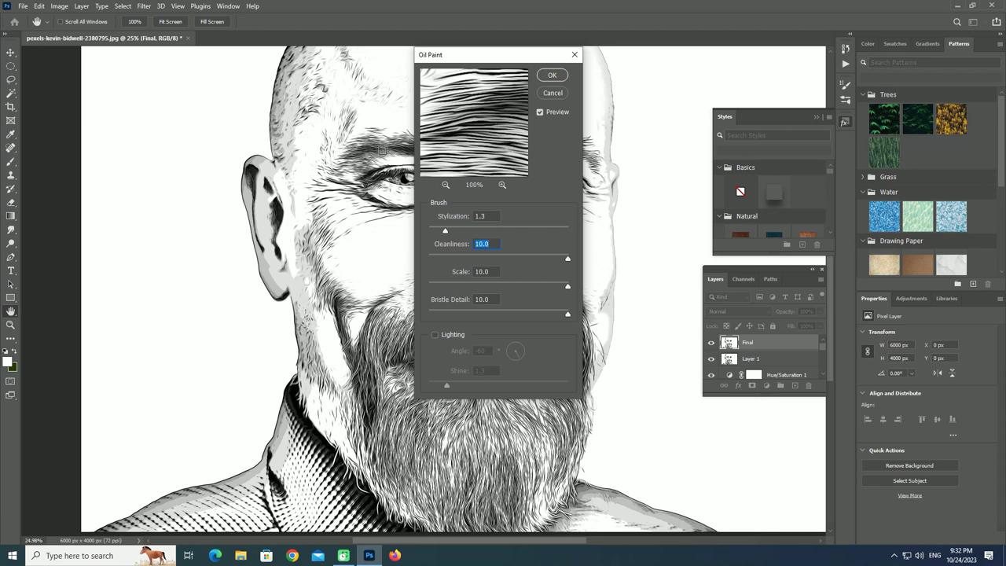
mouse_move(382, 149)
mouse_down()
mouse_move(400, 149)
mouse_move(397, 185)
mouse_move(402, 176)
mouse_up()
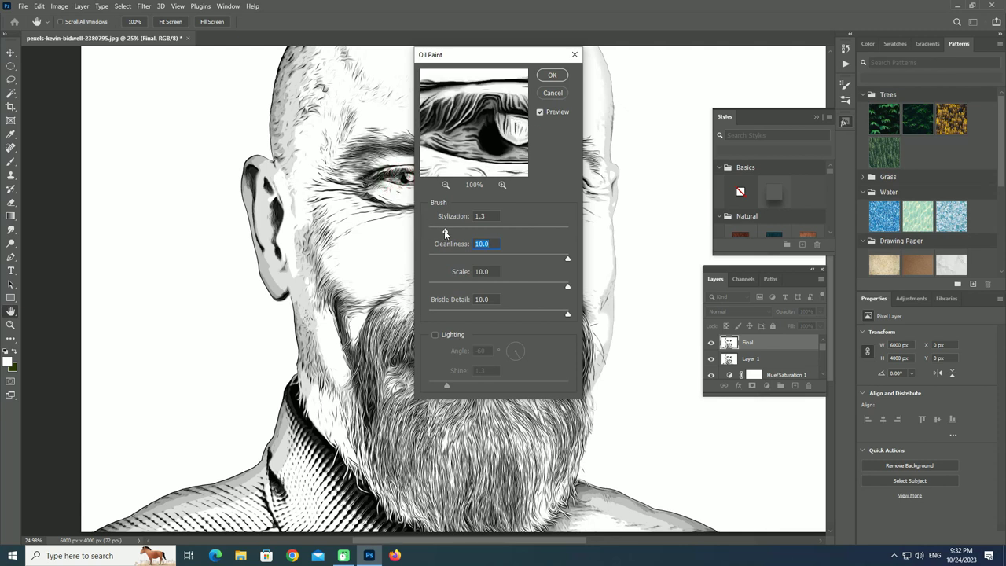
key(shift+Tab)
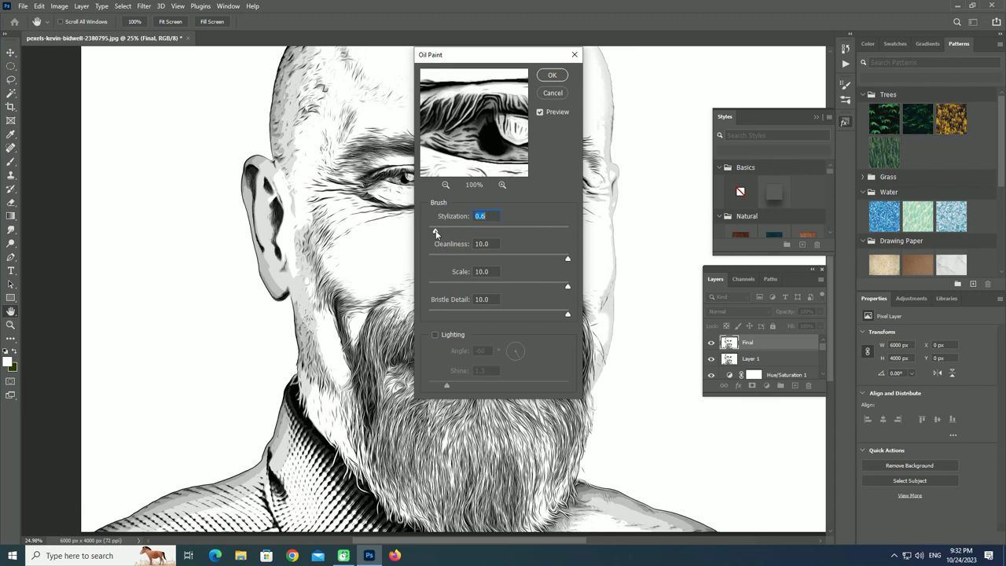
drag(456, 233, 456, 232)
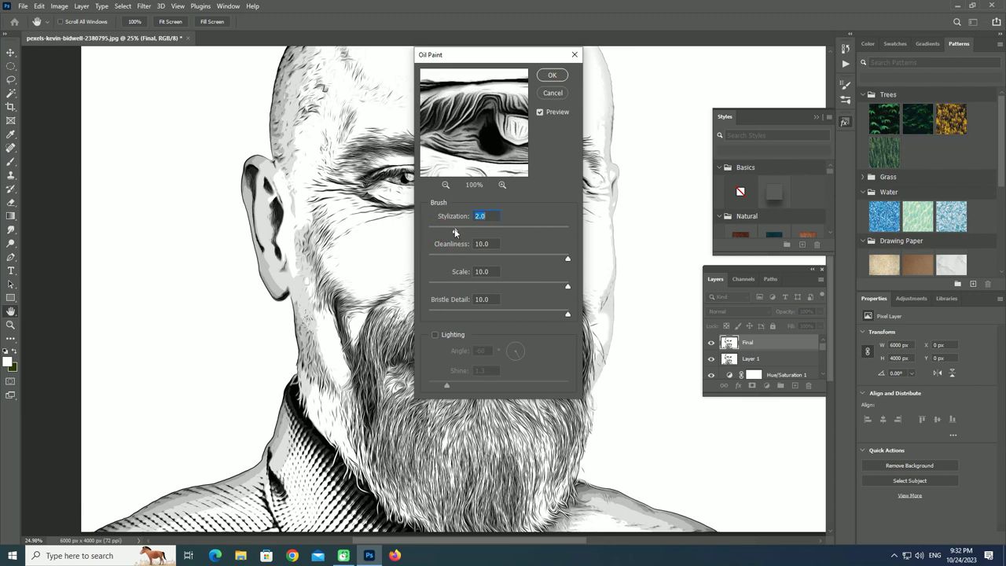
click(552, 76)
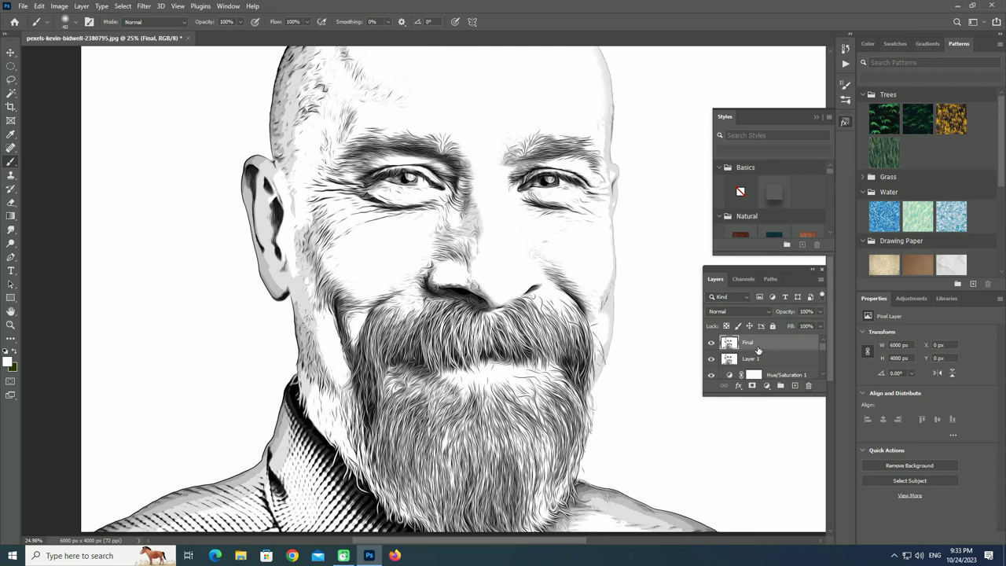
Step: Add a layer mask to Final and paint black around the eye to restore crisp detail
click(751, 386)
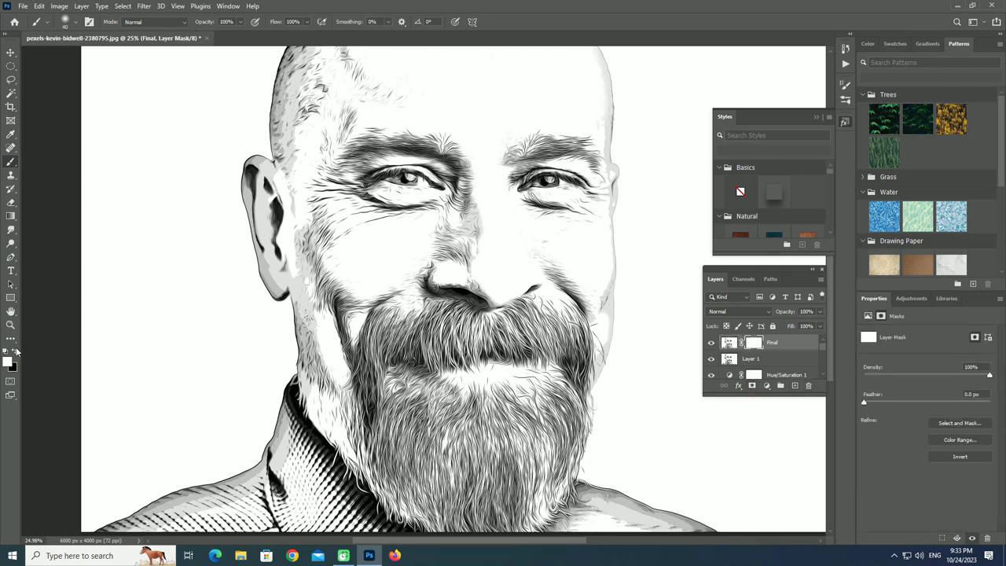
scroll(368, 212, up, 2)
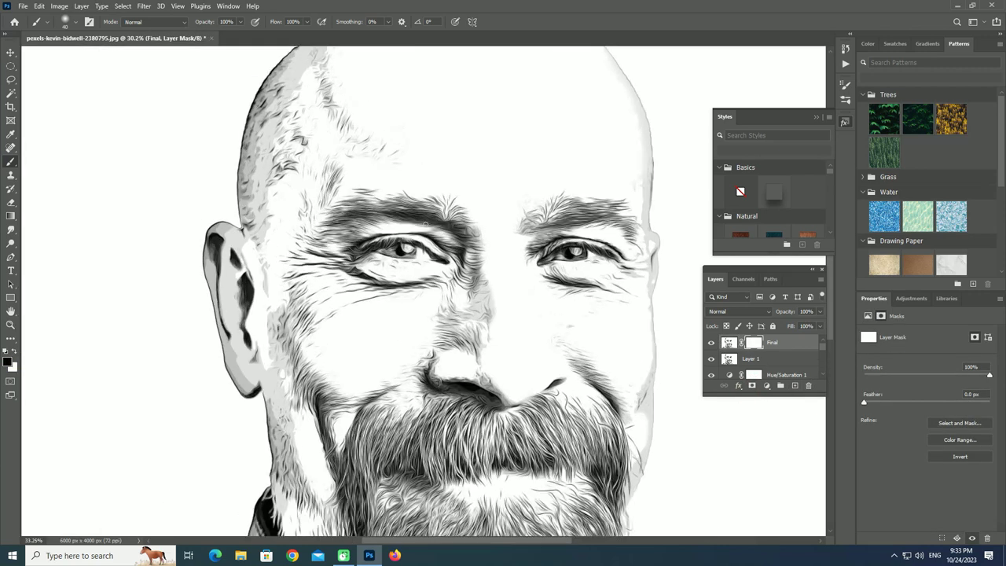
scroll(411, 245, up, 3)
scroll(411, 246, up, 2)
scroll(350, 283, up, 1)
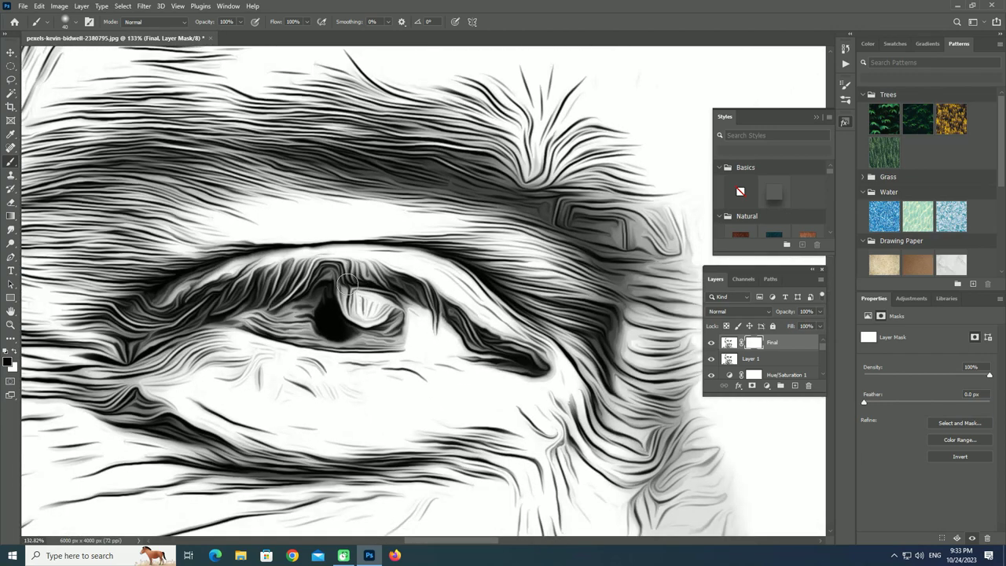
mouse_move(347, 282)
mouse_down()
mouse_move(358, 310)
mouse_move(279, 334)
mouse_move(188, 287)
mouse_move(166, 323)
mouse_move(322, 275)
mouse_move(550, 370)
mouse_move(392, 248)
mouse_move(186, 345)
mouse_move(311, 369)
mouse_move(542, 363)
mouse_move(306, 309)
mouse_up()
scroll(542, 363, down, 3)
scroll(523, 358, down, 3)
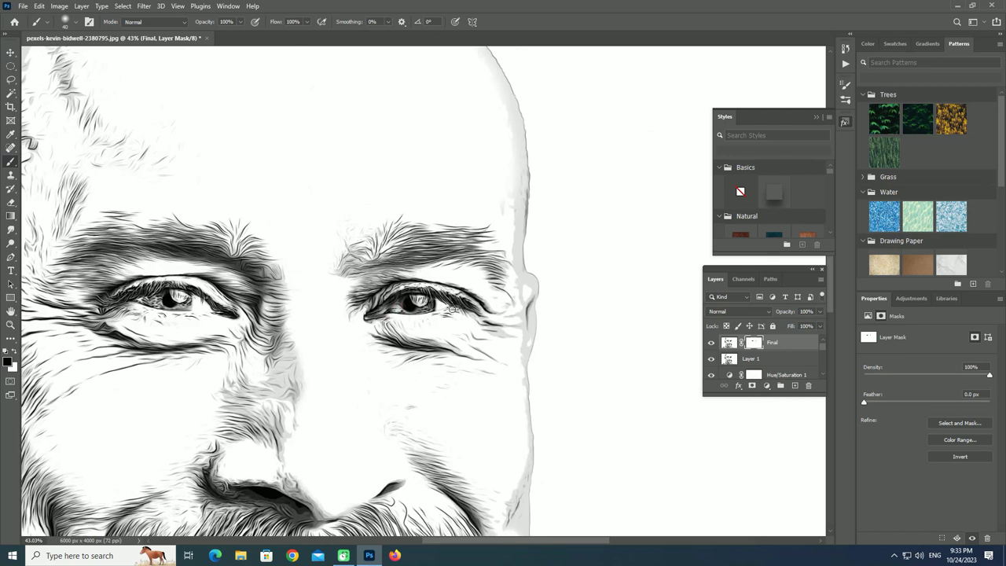
scroll(452, 309, down, 2)
mouse_move(384, 343)
mouse_down()
mouse_move(385, 224)
mouse_move(446, 217)
mouse_up()
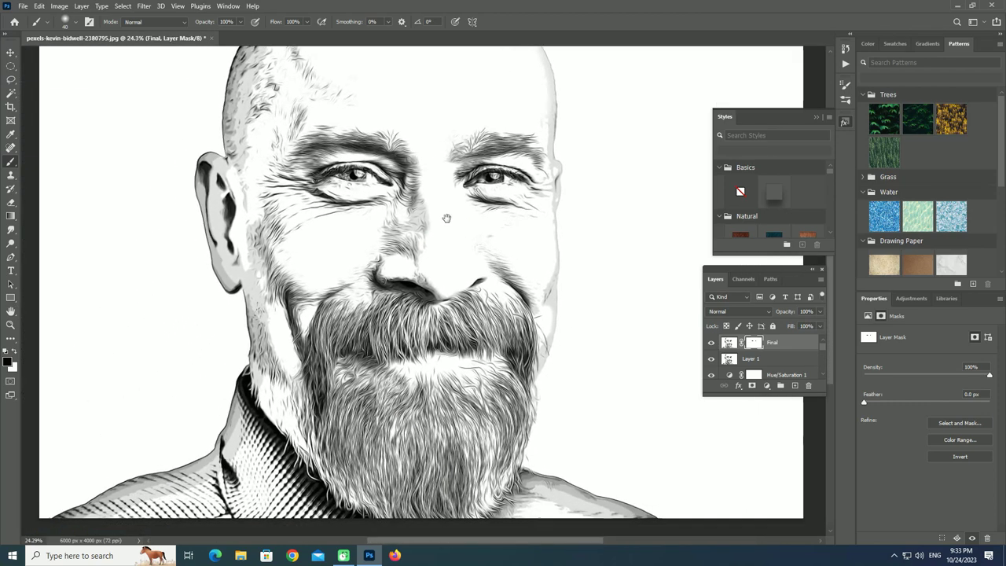
scroll(452, 236, down, 2)
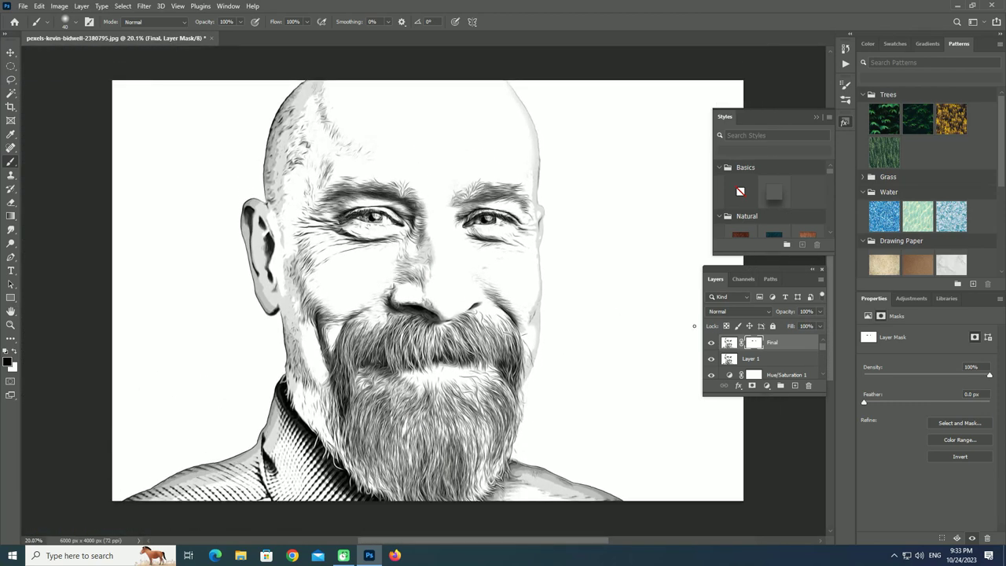
Step: Delete the subject and Color Fill 1 helper layers, then undo that deletion
click(790, 357)
scroll(784, 358, down, 2)
scroll(782, 360, down, 2)
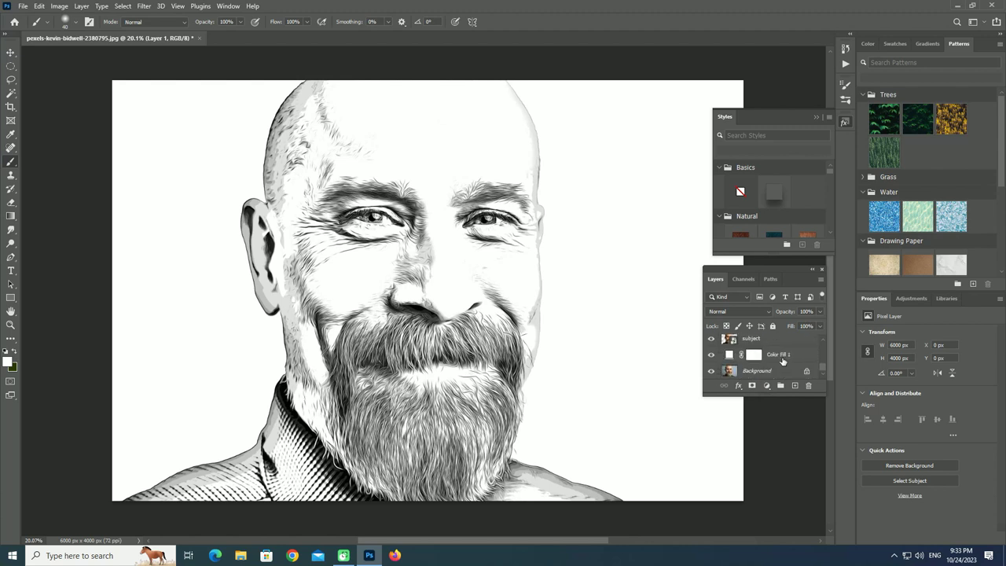
shift+click(782, 360)
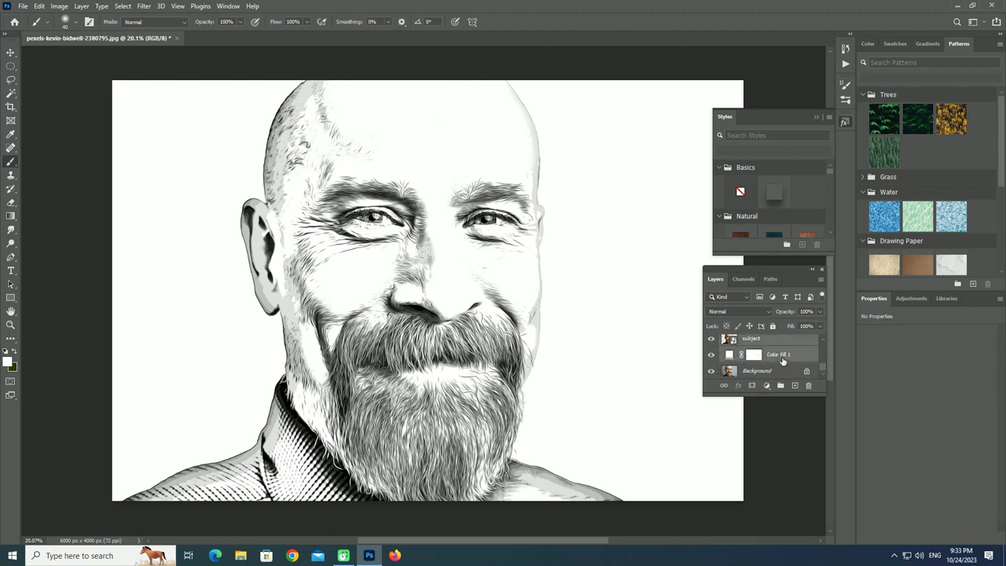
click(808, 385)
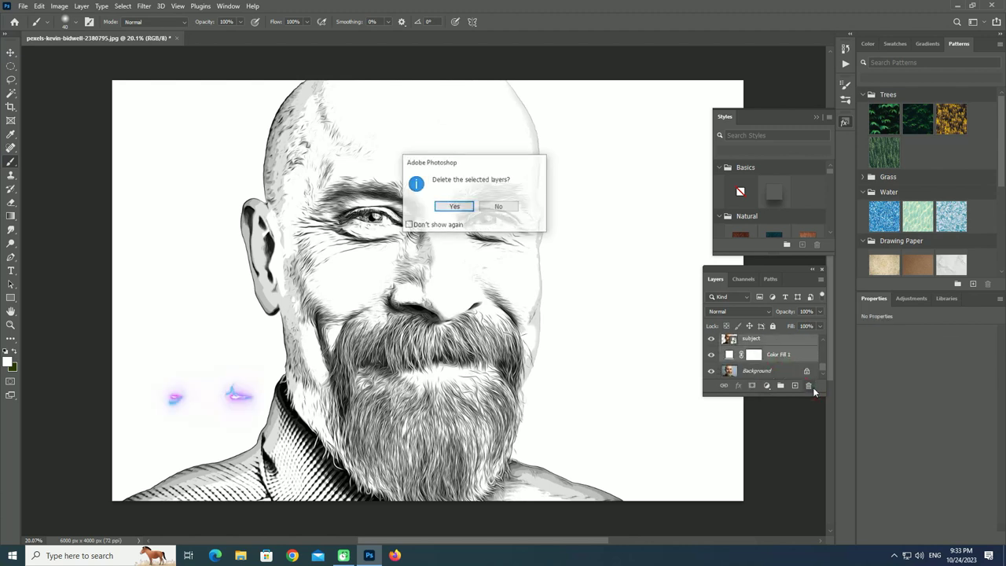
click(453, 204)
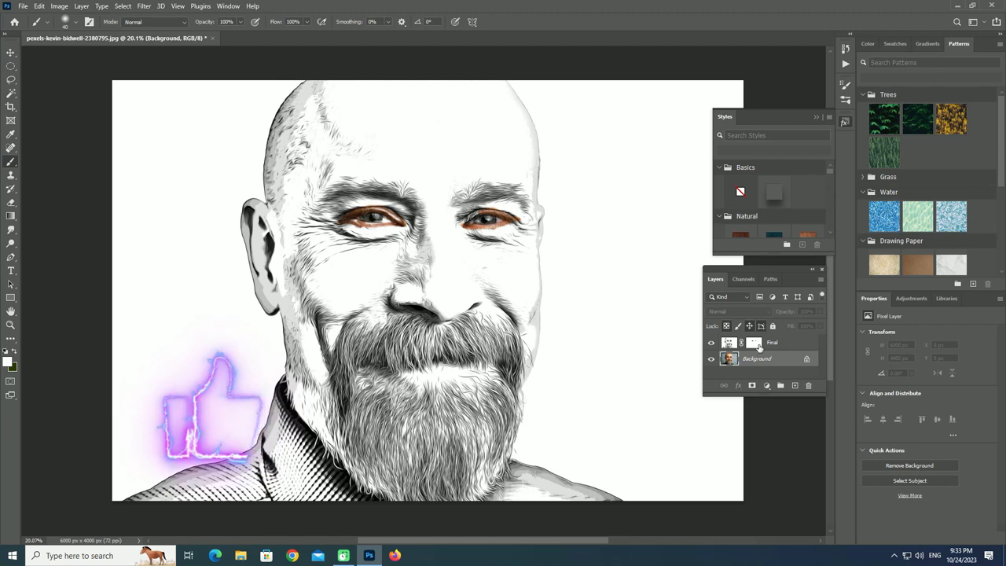
key(ctrl+z)
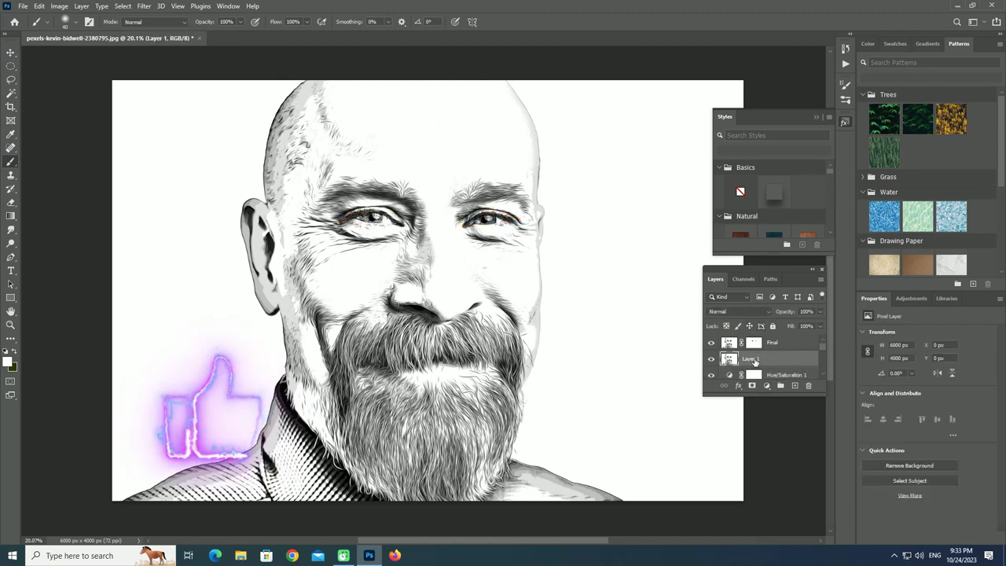
Step: Merge Final with Layer 1, delete the helper layers below, and compare against the original photo
shift+click(774, 347)
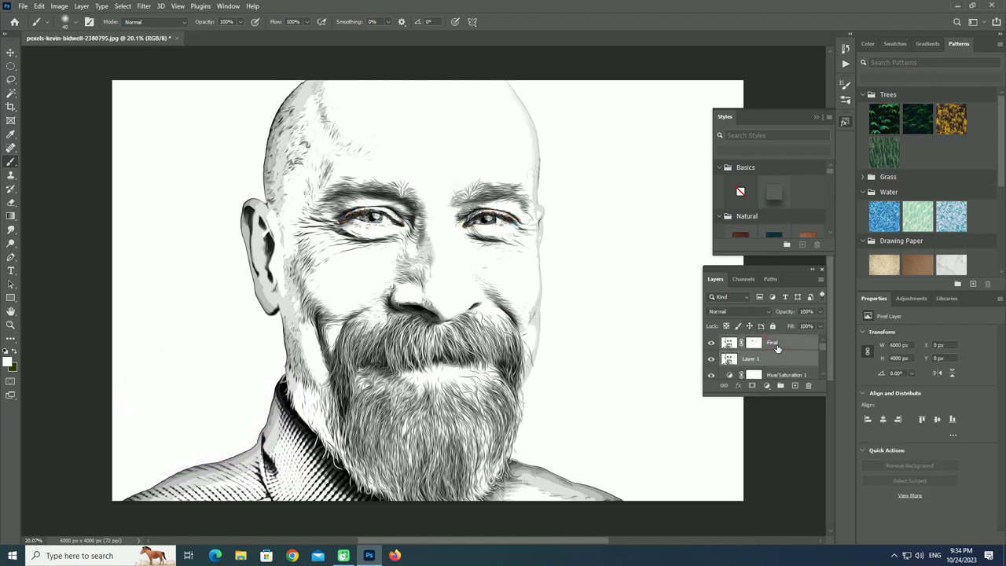
key(ctrl+e)
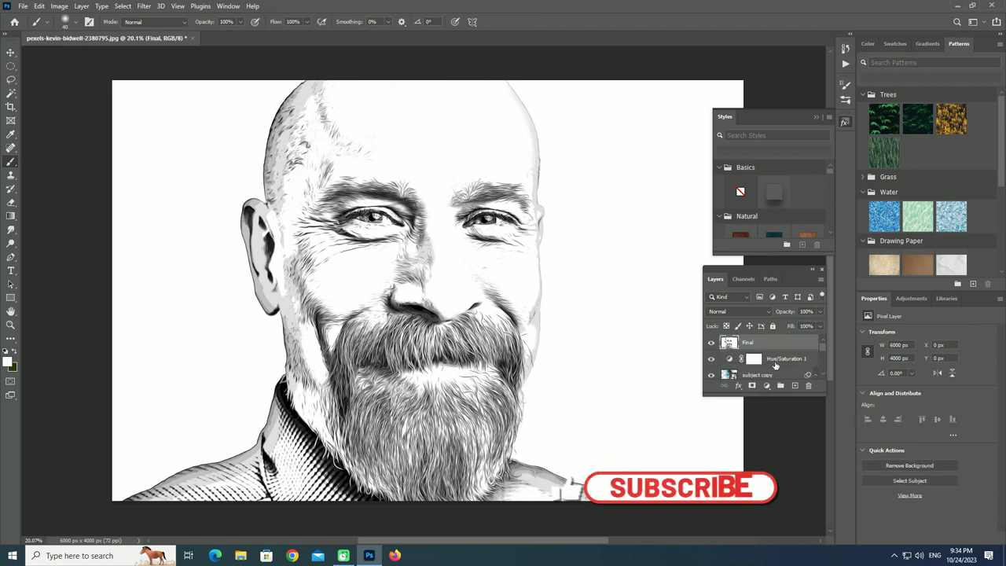
click(780, 359)
scroll(779, 360, down, 3)
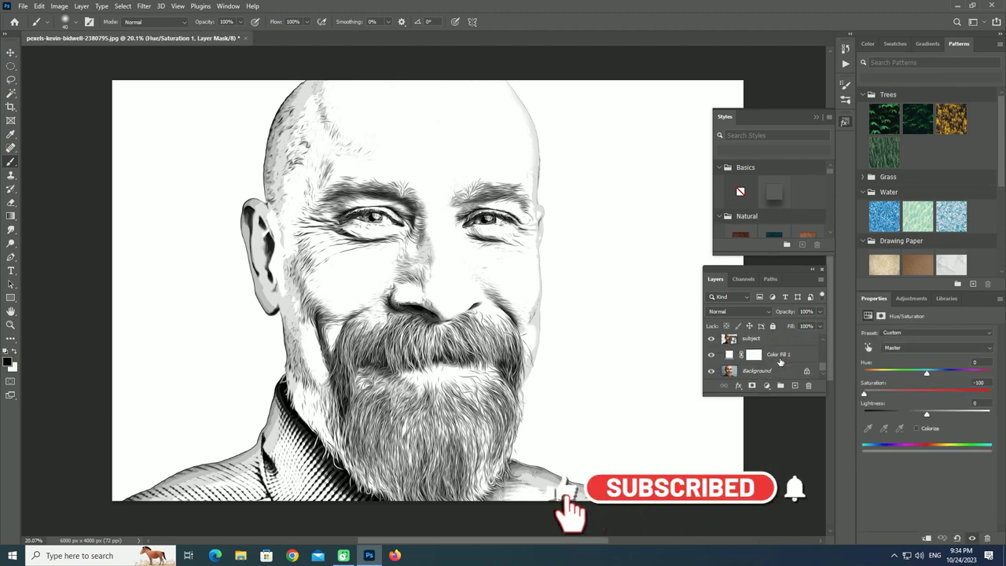
shift+click(780, 359)
click(808, 385)
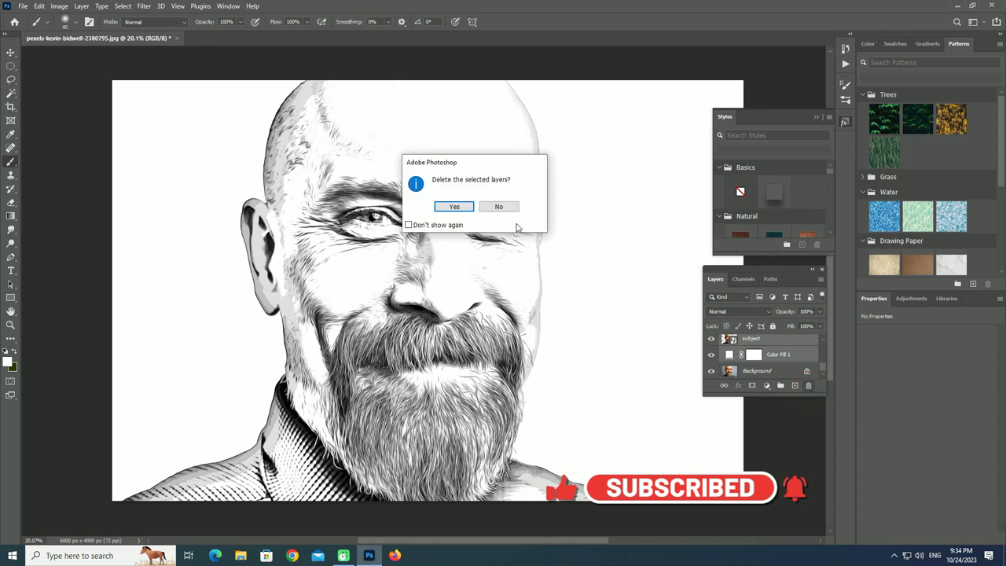
click(460, 205)
click(711, 343)
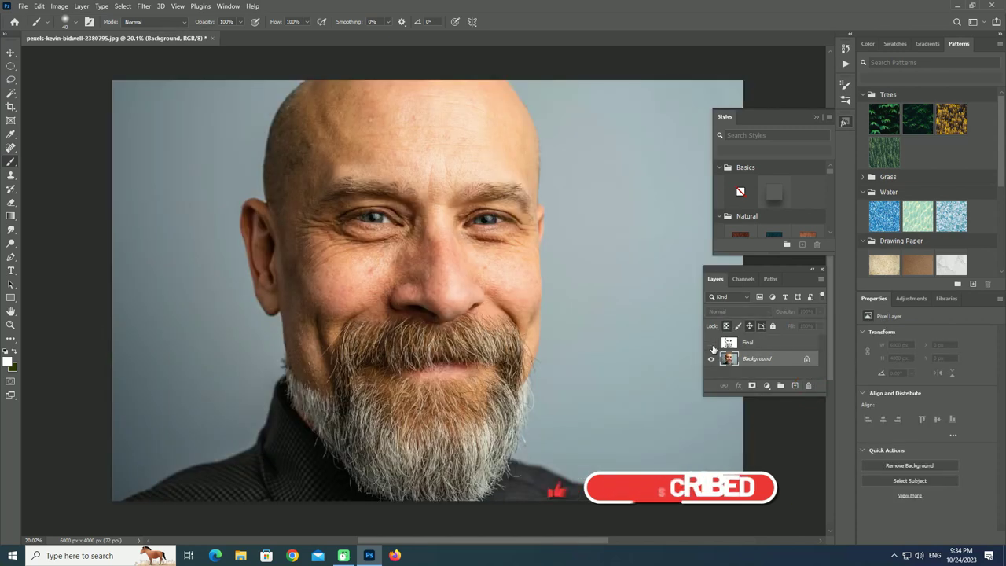
click(711, 343)
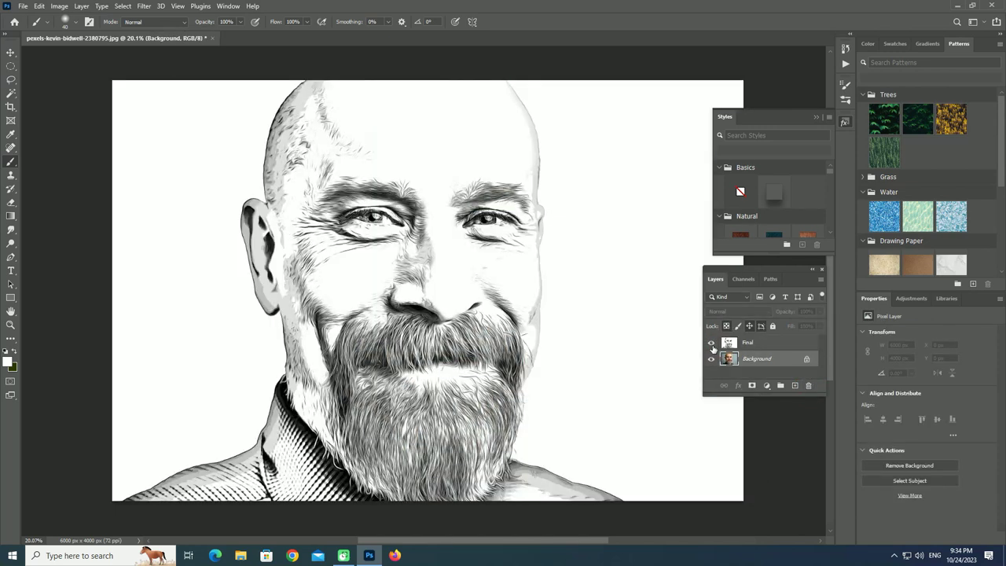